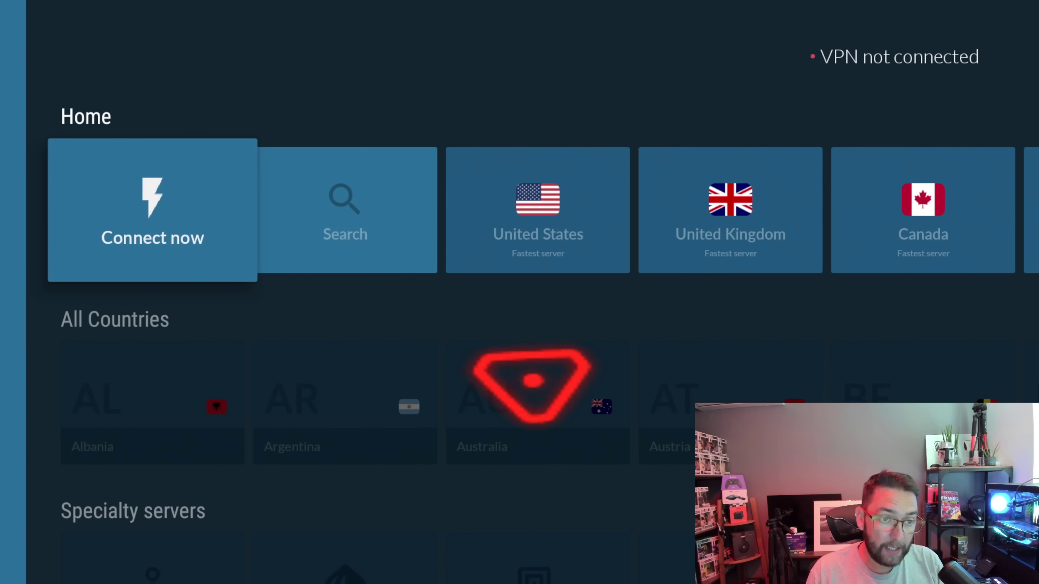
Quick-connect the VPN and return to the Fire TV home screen
{"action": "key", "text": "Return"}
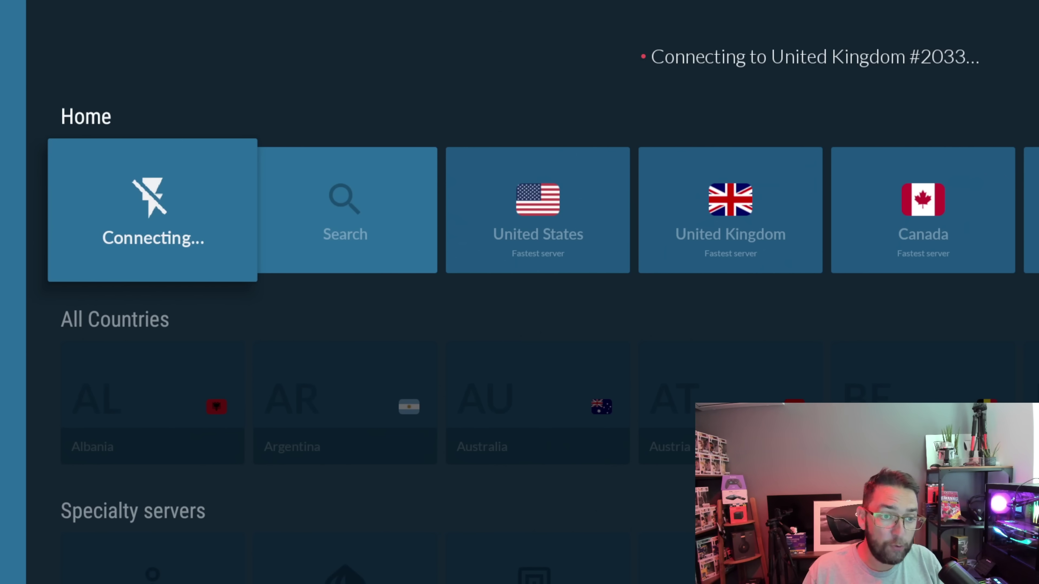
{"action": "key", "text": "Home"}
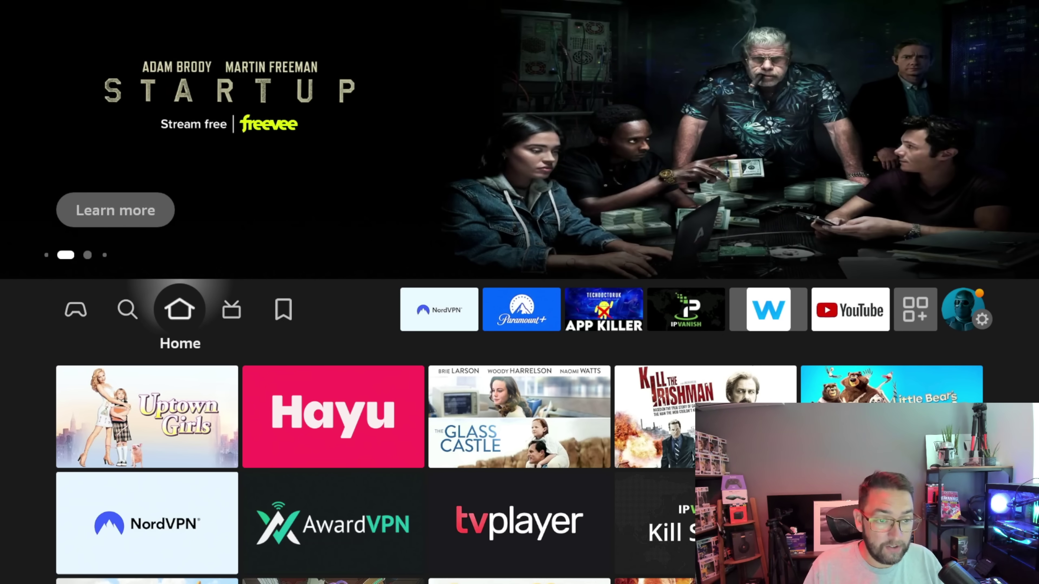
Open the search entry screen from the Find section
{"action": "key", "text": "Left"}
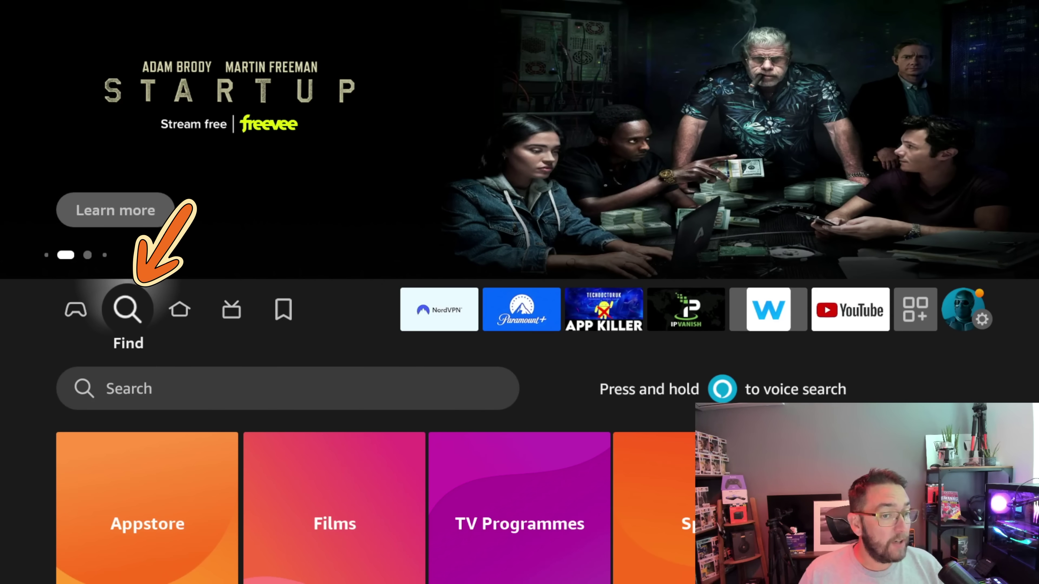
{"action": "key", "text": "Down"}
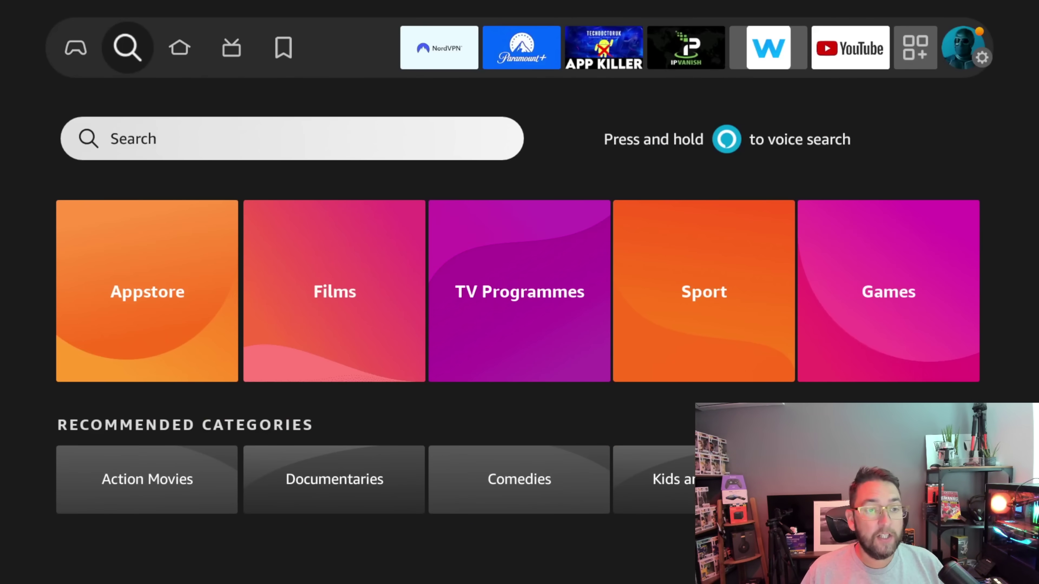
{"action": "key", "text": "Return"}
Enter "Dow" as the search text with the on-screen letter grid
{"action": "key", "text": "Right"}
{"action": "key", "text": "Right"}
{"action": "key", "text": "Right"}
{"action": "key", "text": "Return"}
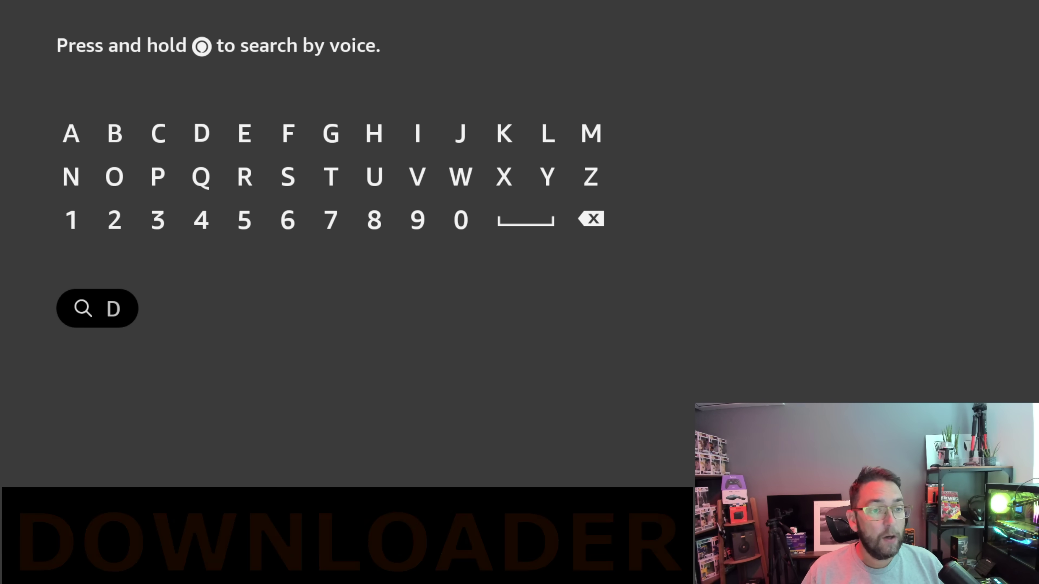
{"action": "key", "text": "Down"}
{"action": "key", "text": "Left"}
{"action": "key", "text": "Left"}
{"action": "key", "text": "Return"}
{"action": "key", "text": "Right"}
{"action": "key", "text": "Right"}
{"action": "key", "text": "Right"}
{"action": "key", "text": "Right"}
{"action": "key", "text": "Right"}
{"action": "key", "text": "Right"}
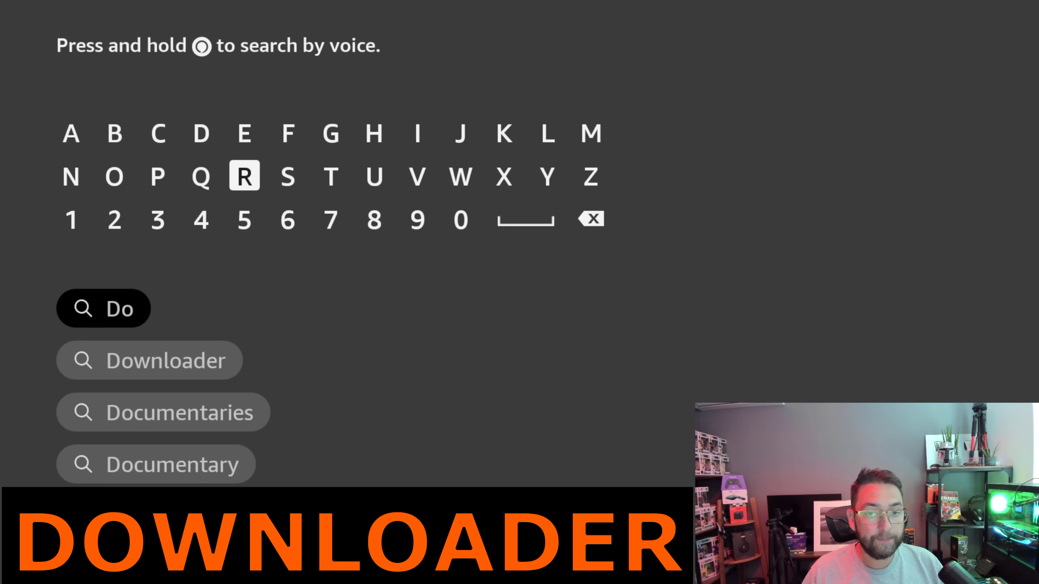
{"action": "key", "text": "Right"}
{"action": "key", "text": "Right"}
{"action": "key", "text": "Return"}
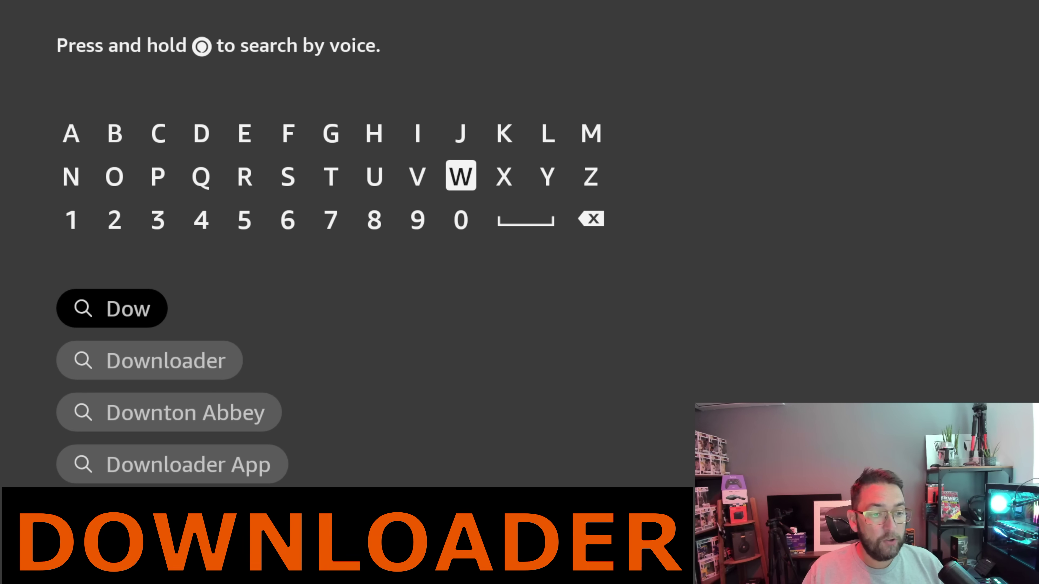
Choose the Downloader search suggestion and download the Downloader app from its store page
{"action": "key", "text": "Down"}
{"action": "key", "text": "Down"}
{"action": "key", "text": "Down"}
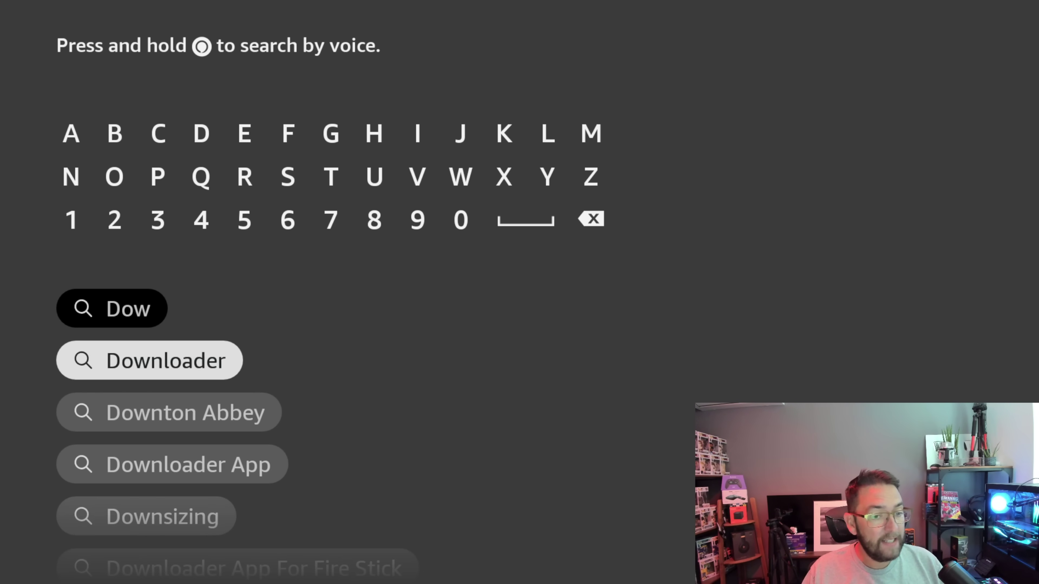
{"action": "key", "text": "Return"}
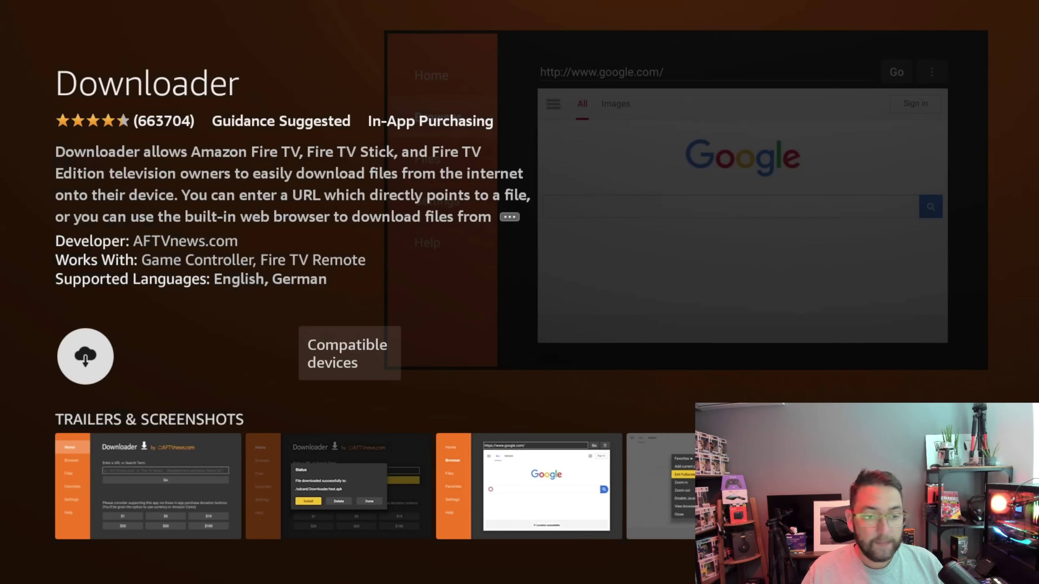
{"action": "key", "text": "Return"}
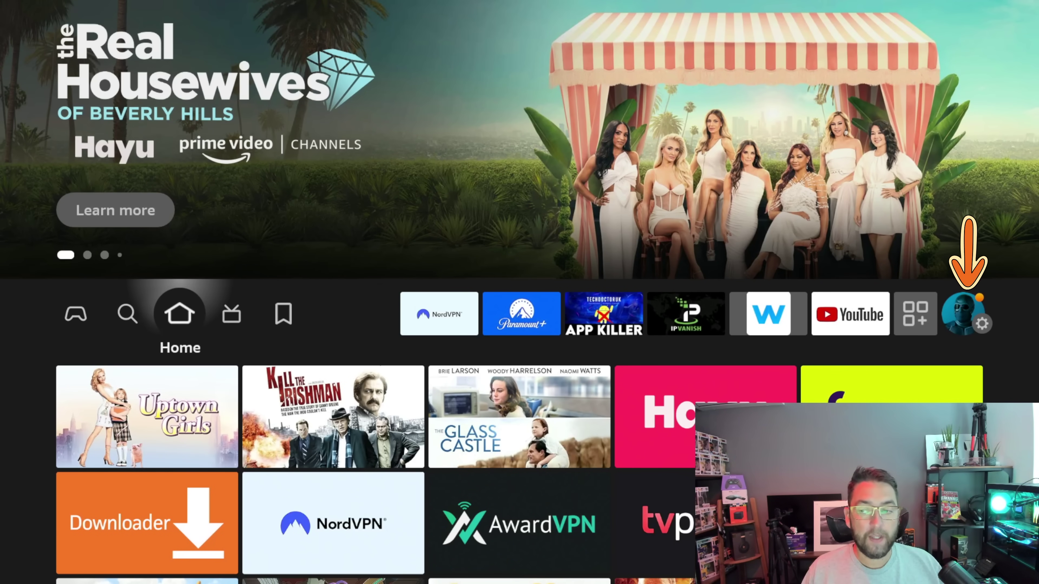
Go from Home to the settings section of the Fire TV home screen
{"action": "key", "text": "Right"}
{"action": "key", "text": "Right"}
{"action": "key", "text": "Right"}
{"action": "key", "text": "Right"}
{"action": "key", "text": "Right"}
{"action": "key", "text": "Right"}
{"action": "key", "text": "Right"}
{"action": "key", "text": "Right"}
{"action": "key", "text": "Right"}
{"action": "key", "text": "Right"}
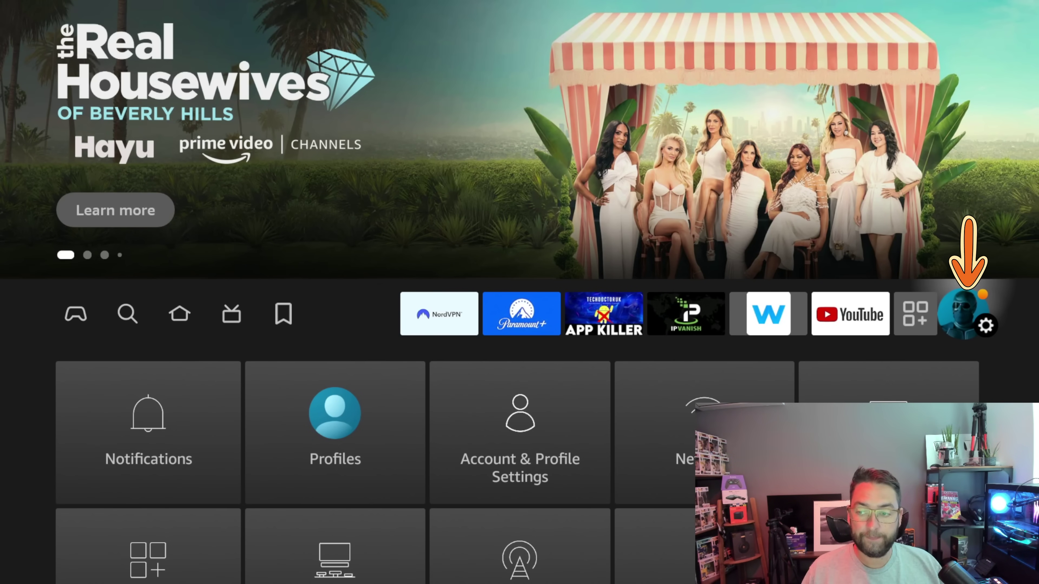
Open the My Fire TV settings
{"action": "key", "text": "Down"}
{"action": "key", "text": "Down"}
{"action": "key", "text": "Down"}
{"action": "key", "text": "Right"}
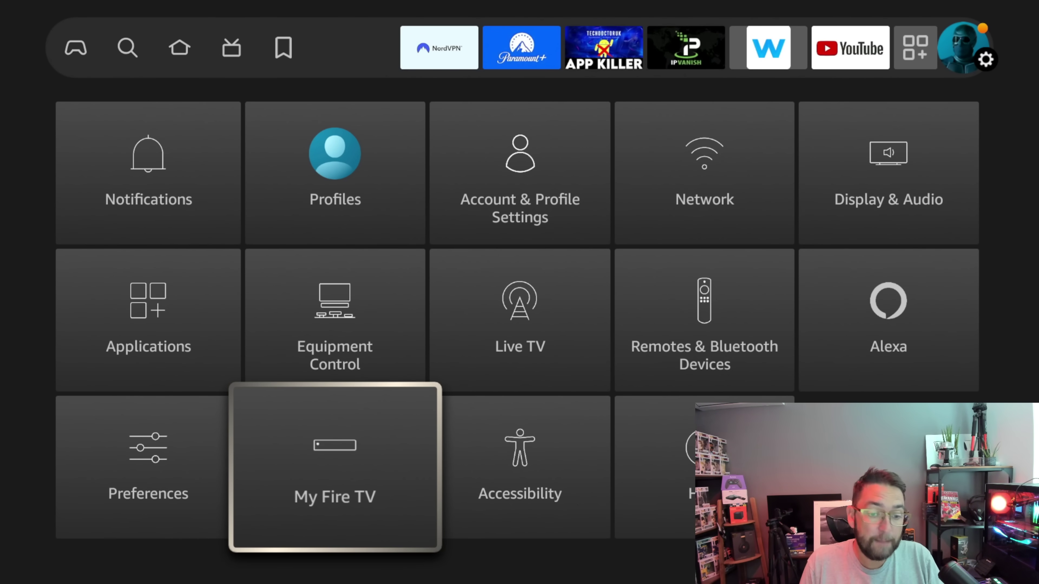
{"action": "key", "text": "Return"}
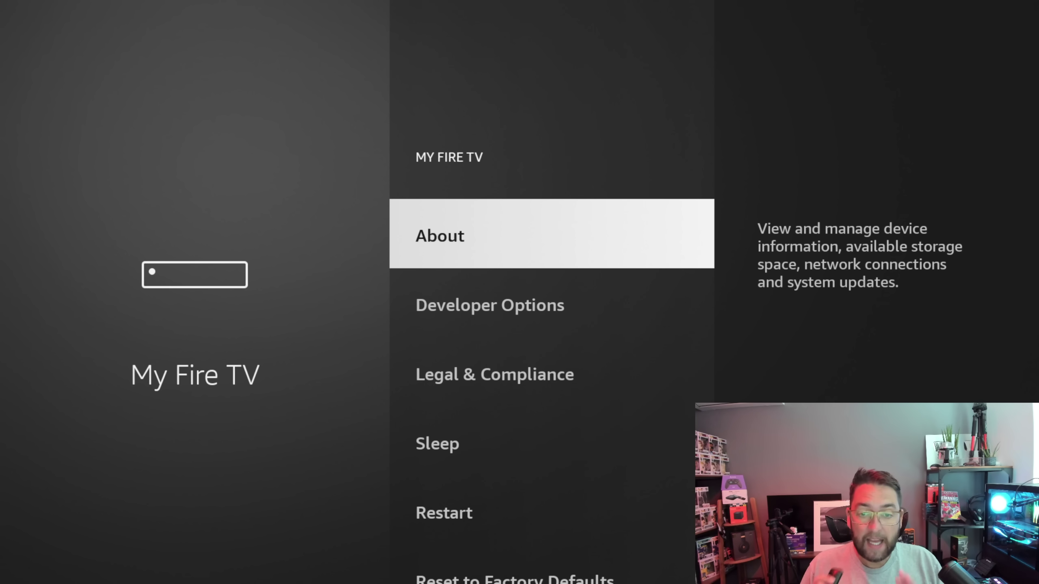
In About, select the Fire TV Stick 4K Max entry repeatedly to unlock Developer Options, and go back to My Fire TV
{"action": "key", "text": "Down"}
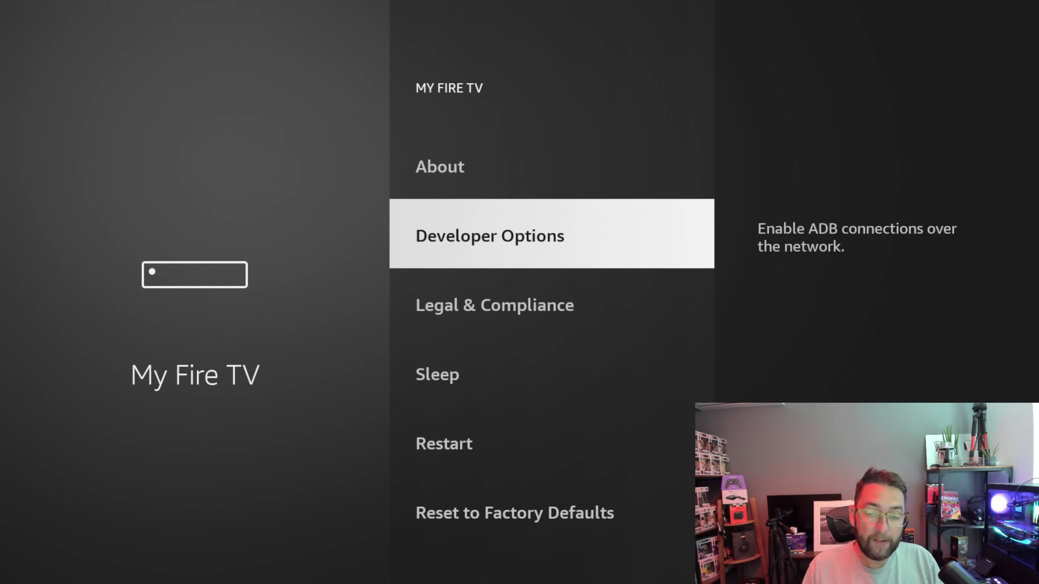
{"action": "key", "text": "Up"}
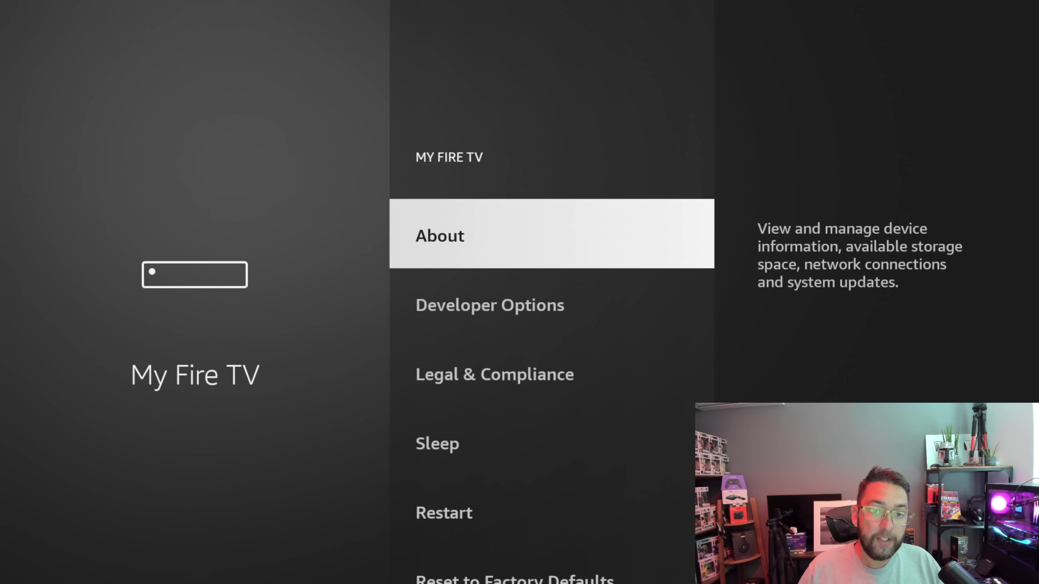
{"action": "key", "text": "Return"}
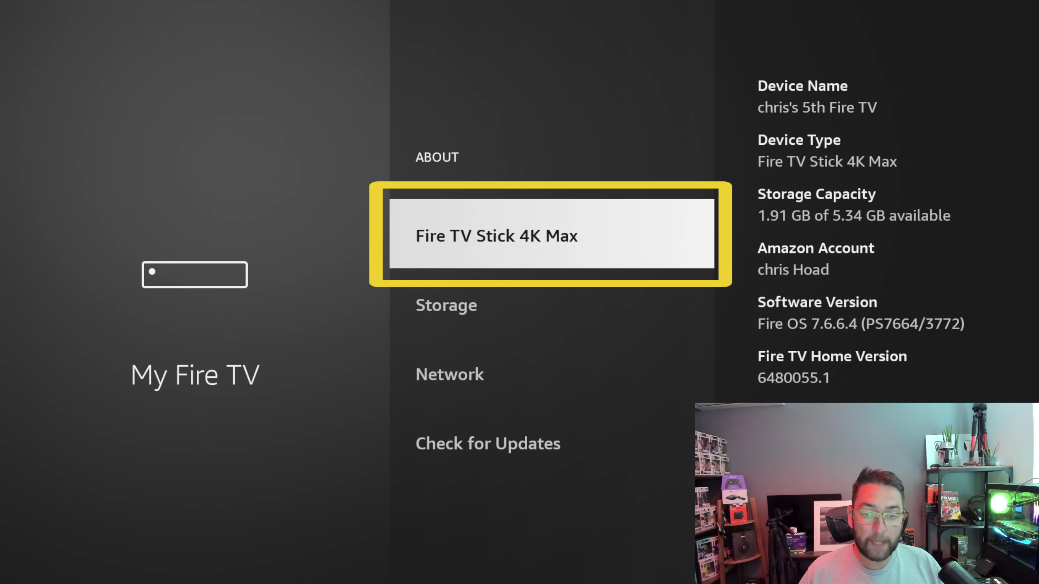
{"action": "key", "text": "Return"}
{"action": "key", "text": "Return"}
{"action": "key", "text": "Return"}
{"action": "key", "text": "Return"}
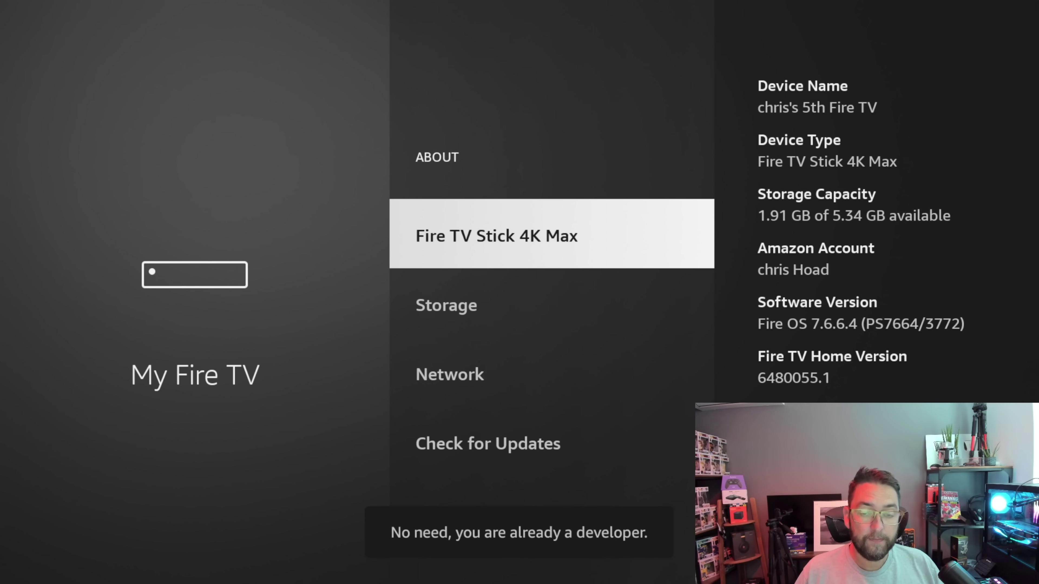
{"action": "key", "text": "Escape"}
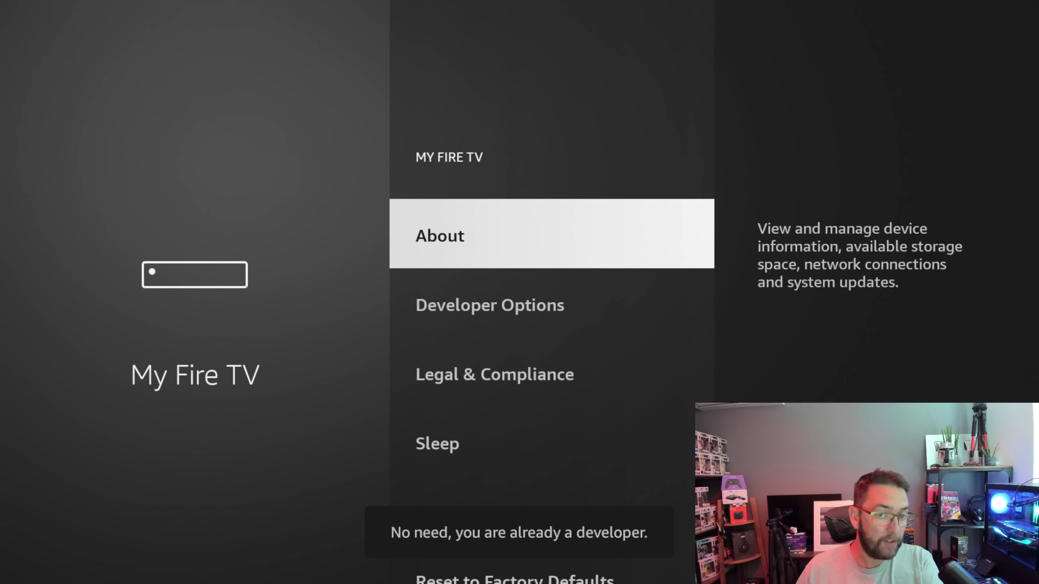
In Developer Options, turn on Install unknown apps for Downloader and return to the home screen
{"action": "key", "text": "Down"}
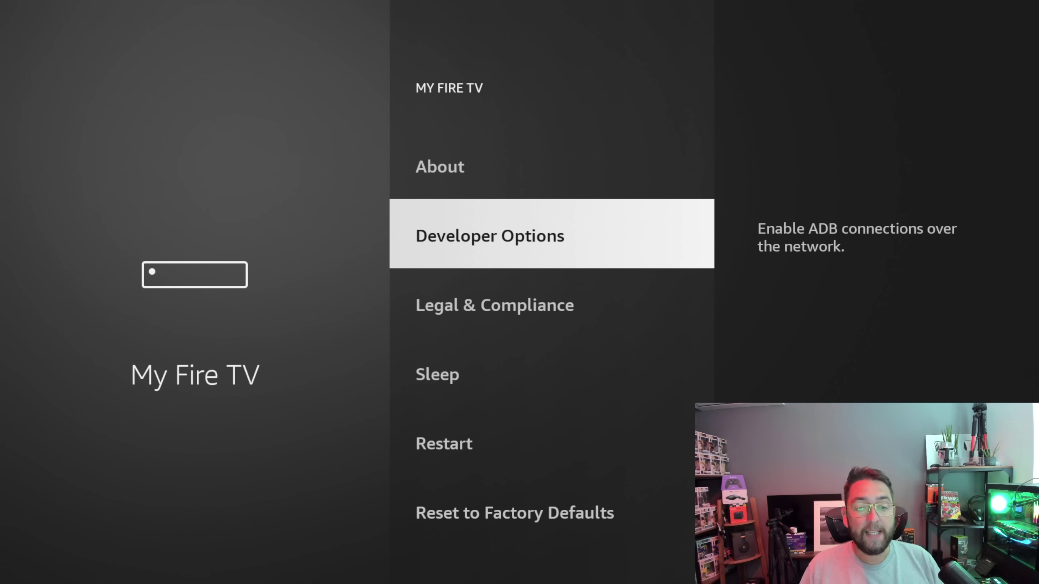
{"action": "key", "text": "Return"}
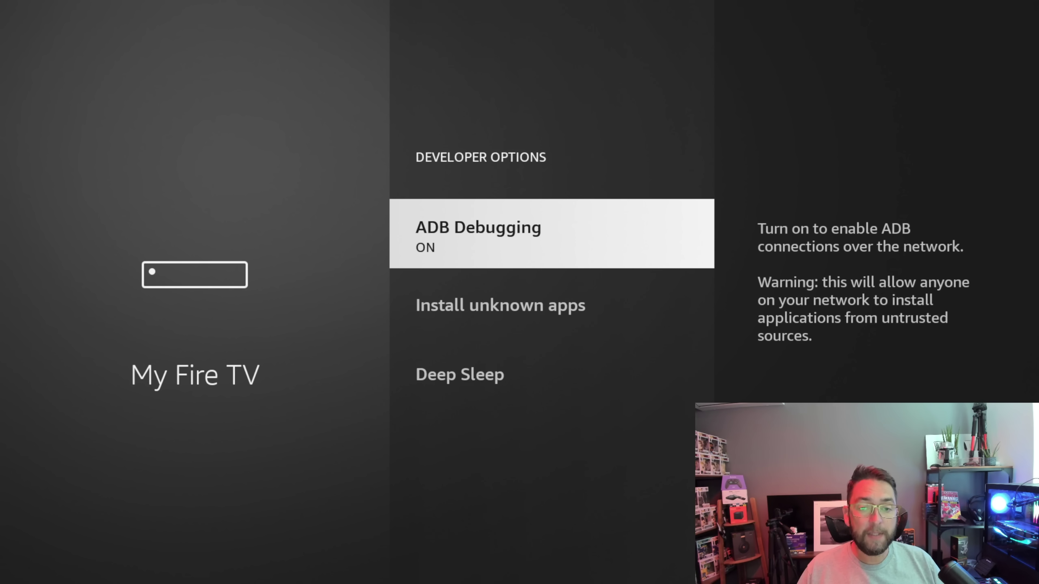
{"action": "key", "text": "Down"}
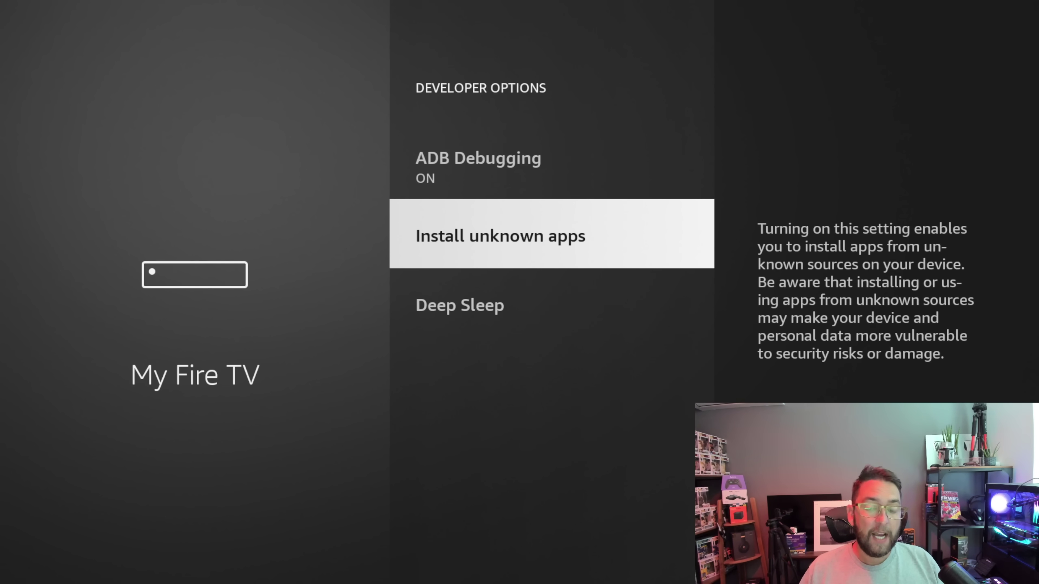
{"action": "key", "text": "Return"}
{"action": "key", "text": "Return"}
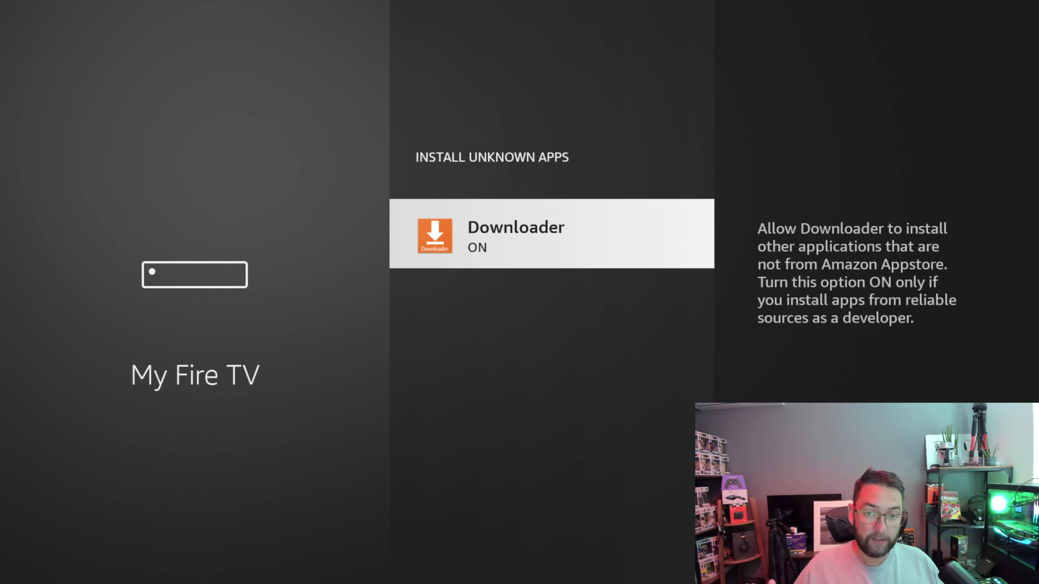
{"action": "key", "text": "Home"}
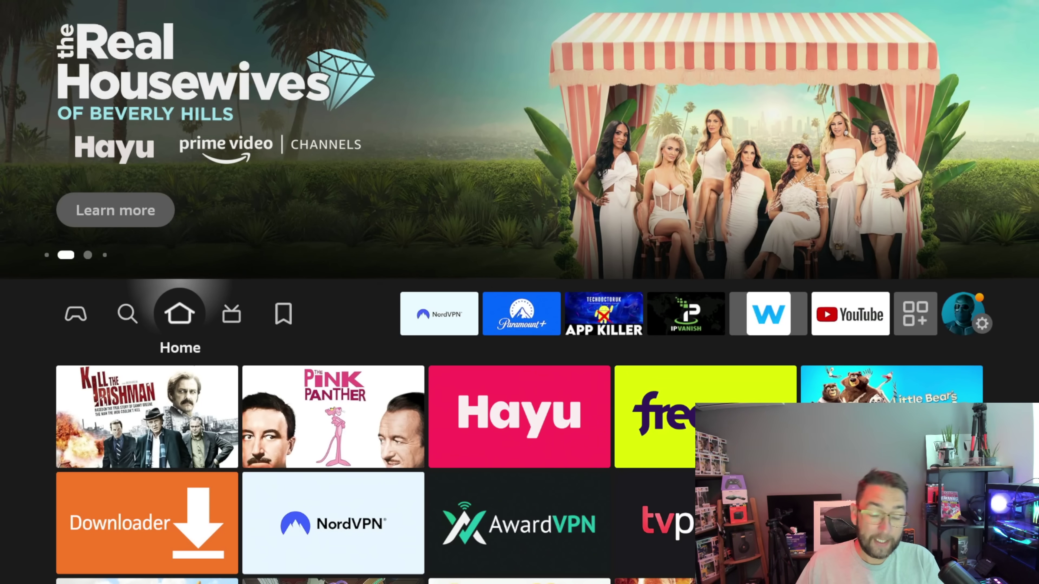
Open My Apps to show the full list of installed apps and channels
{"action": "key", "text": "Right"}
{"action": "key", "text": "Right"}
{"action": "key", "text": "Right"}
{"action": "key", "text": "Right"}
{"action": "key", "text": "Right"}
{"action": "key", "text": "Right"}
{"action": "key", "text": "Right"}
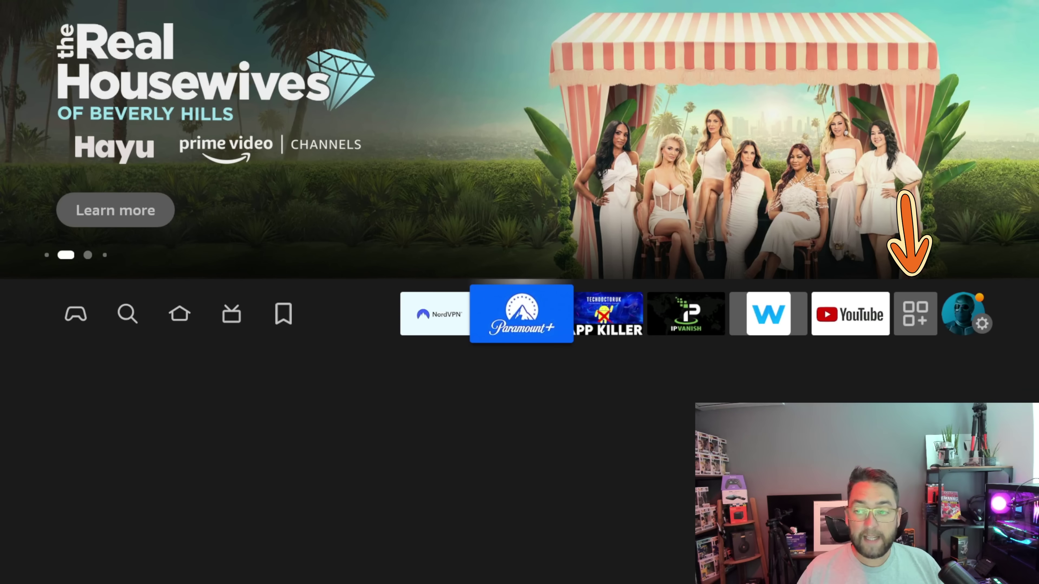
{"action": "key", "text": "Right"}
{"action": "key", "text": "Right"}
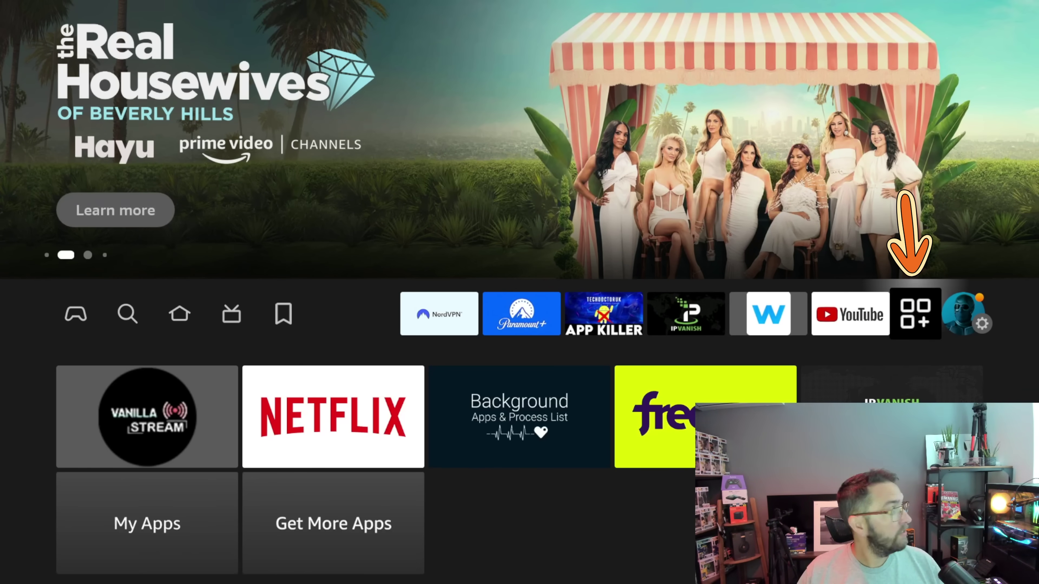
{"action": "key", "text": "Down"}
{"action": "key", "text": "Down"}
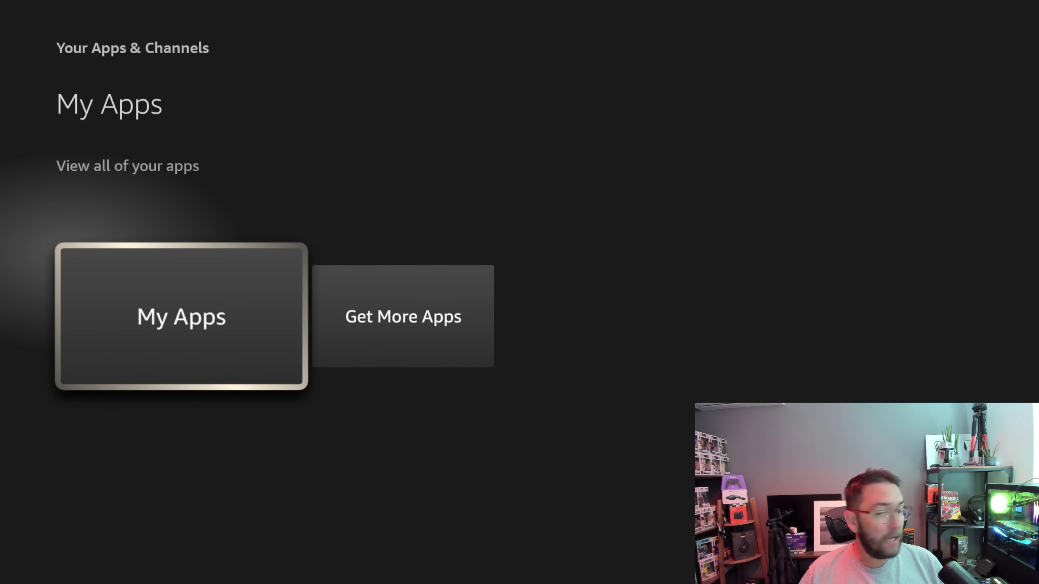
{"action": "key", "text": "Return"}
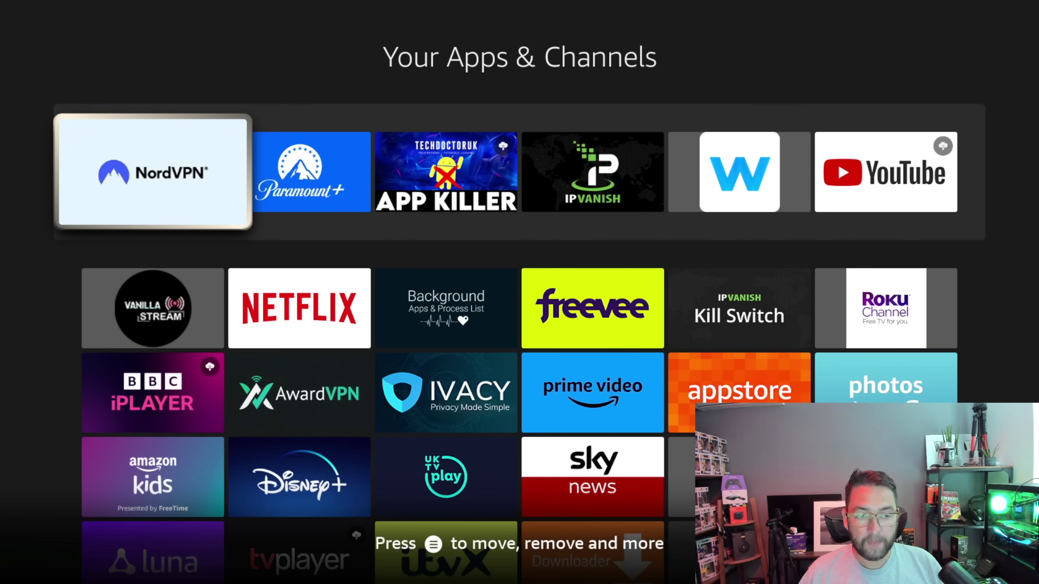
Launch the Downloader app from the Your Apps & Channels list
{"action": "key", "text": "Down"}
{"action": "key", "text": "Down"}
{"action": "key", "text": "Down"}
{"action": "key", "text": "Down"}
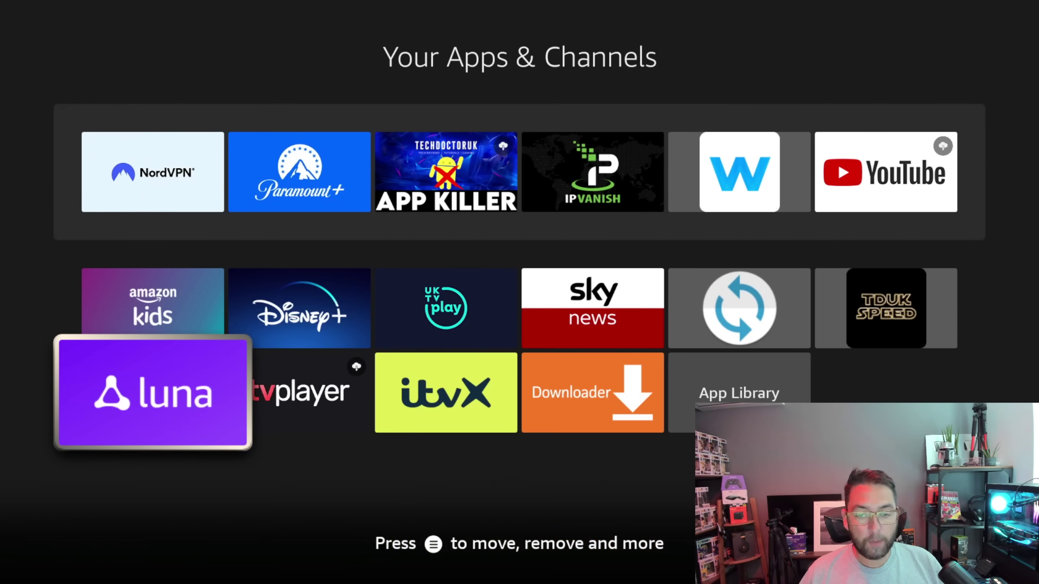
{"action": "key", "text": "Right"}
{"action": "key", "text": "Right"}
{"action": "key", "text": "Right"}
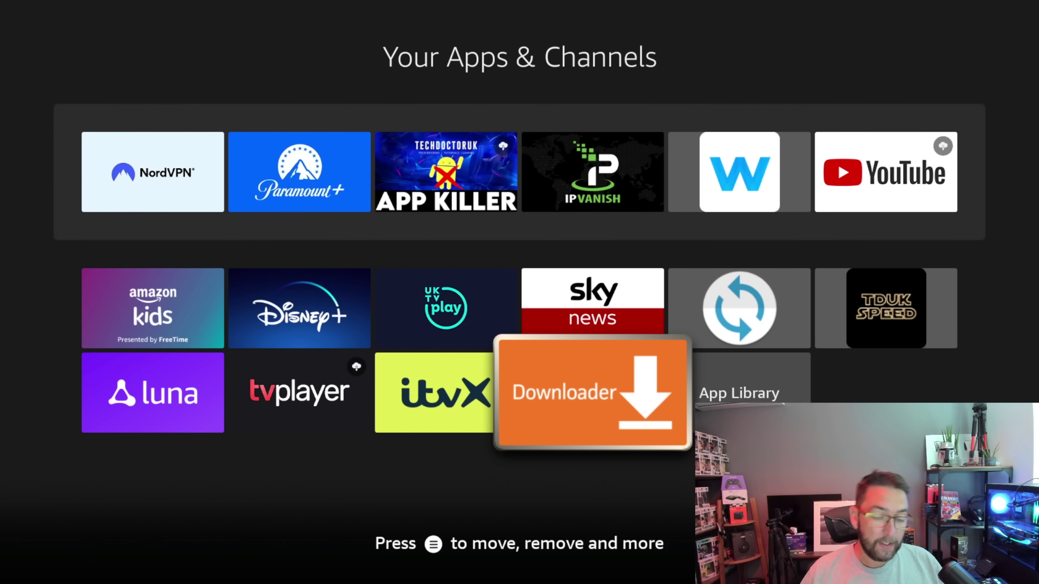
{"action": "key", "text": "Return"}
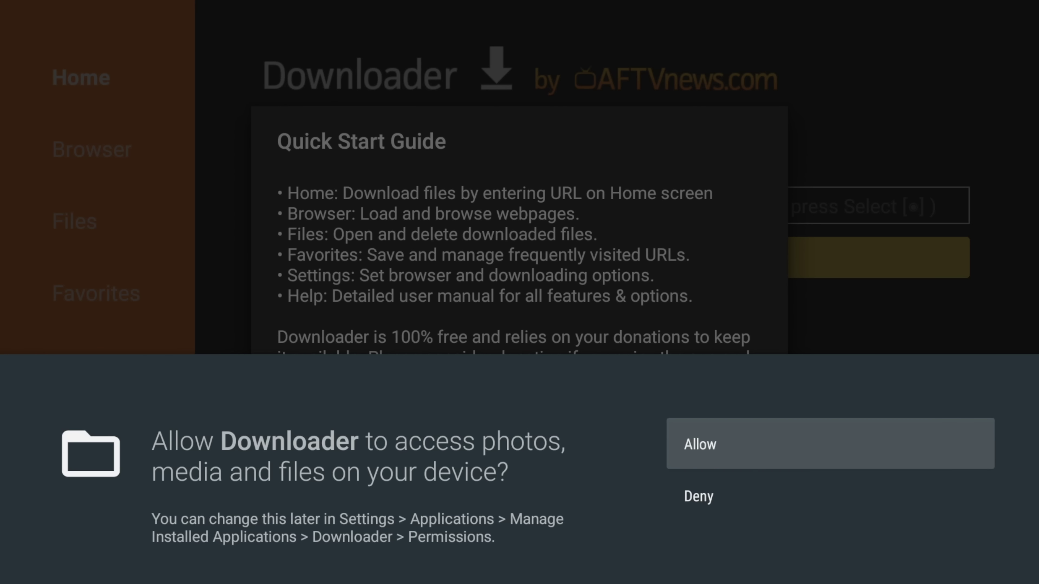
Allow Downloader to access photos, media and files, and dismiss its Quick Start Guide
{"action": "key", "text": "Return"}
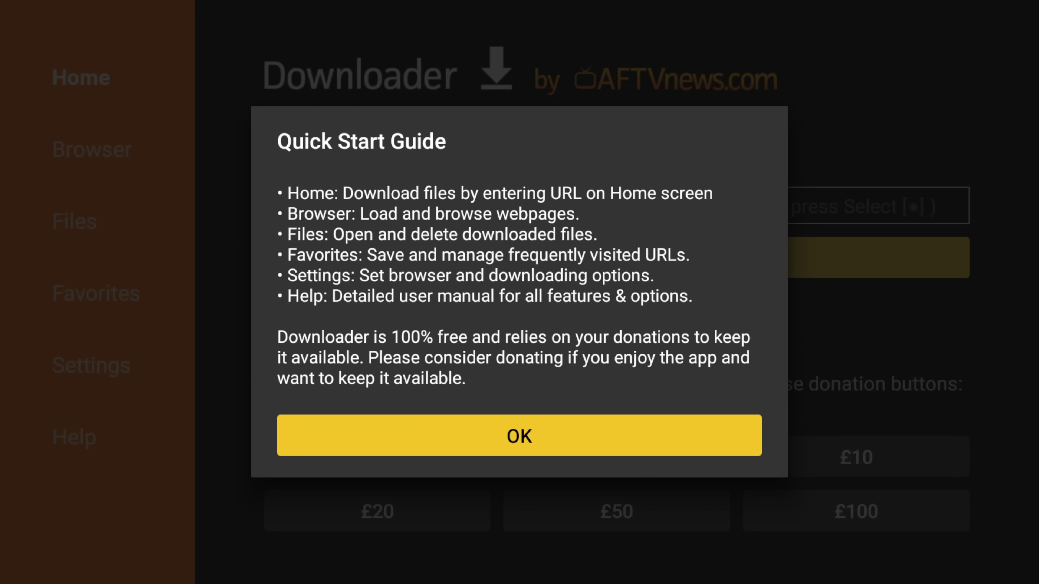
{"action": "key", "text": "Return"}
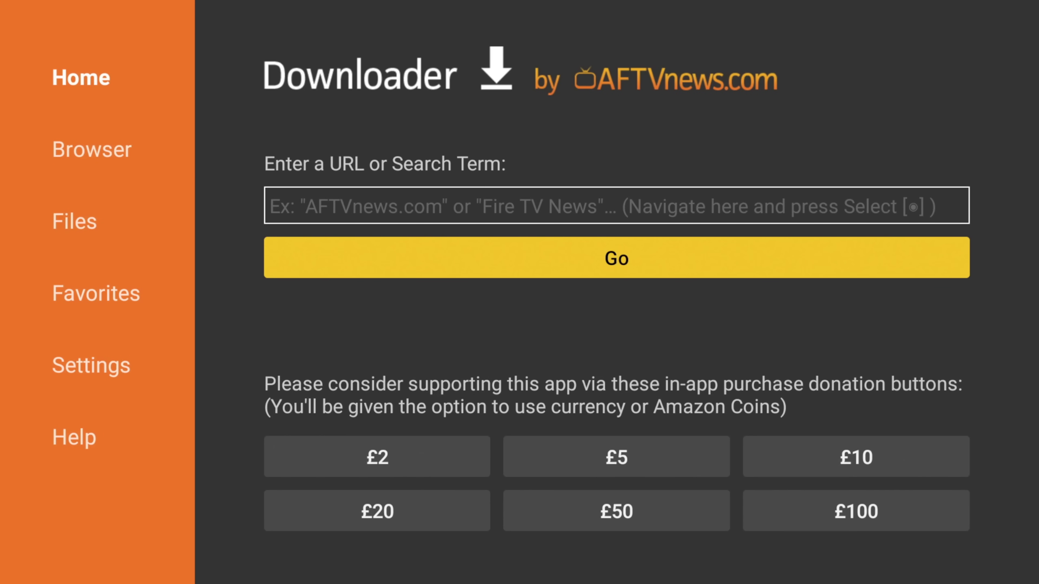
Enter the code 72436 in Downloader's URL or search field and open the page it leads to
{"action": "key", "text": "Up"}
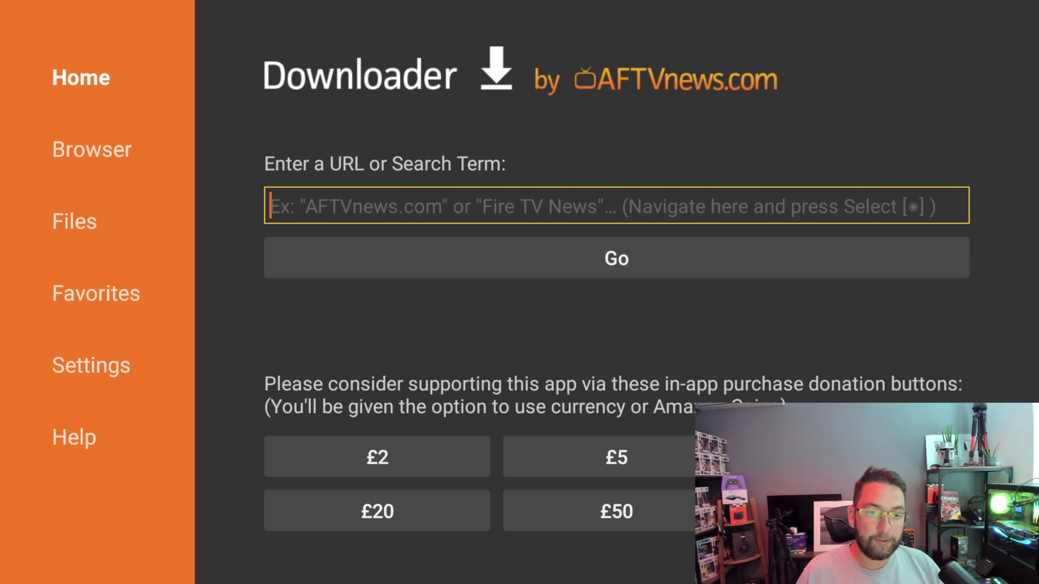
{"action": "key", "text": "Return"}
{"action": "key", "text": "Right"}
{"action": "key", "text": "Right"}
{"action": "key", "text": "Right"}
{"action": "key", "text": "Right"}
{"action": "key", "text": "Right"}
{"action": "key", "text": "Right"}
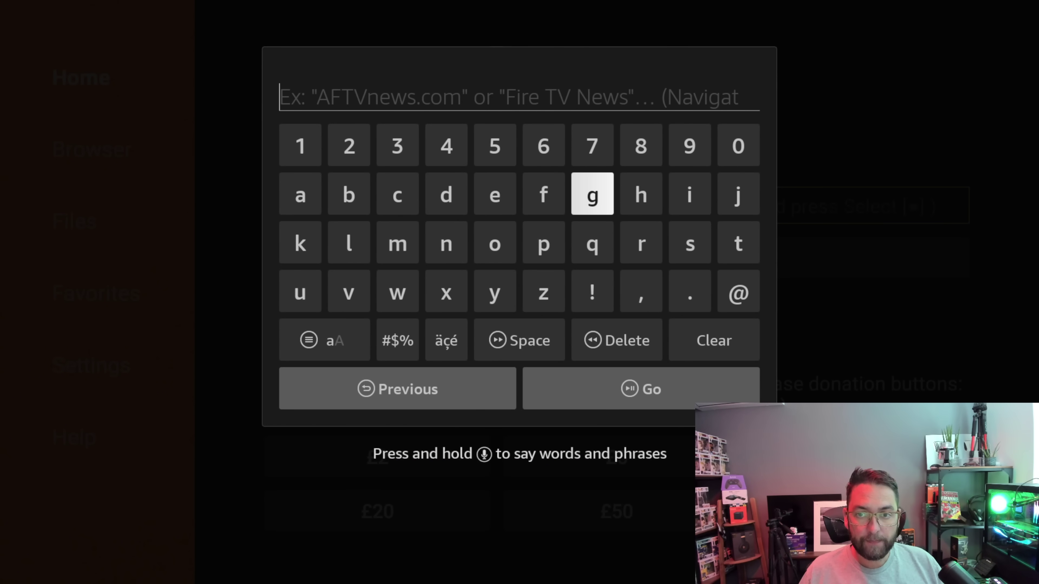
{"action": "key", "text": "Up"}
{"action": "key", "text": "Return"}
{"action": "key", "text": "Left"}
{"action": "key", "text": "Left"}
{"action": "key", "text": "Left"}
{"action": "key", "text": "Left"}
{"action": "key", "text": "Left"}
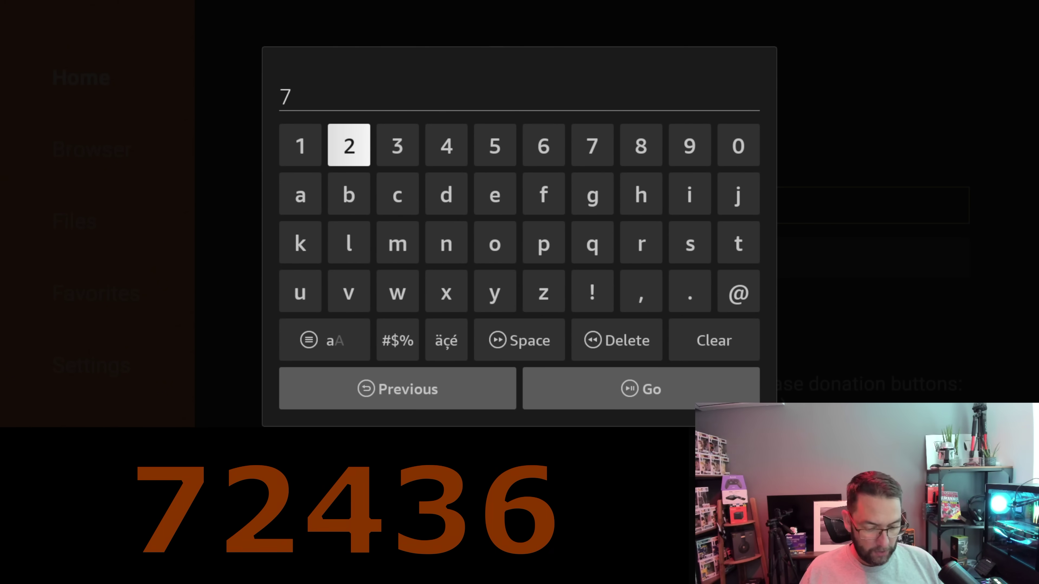
{"action": "key", "text": "Return"}
{"action": "key", "text": "Right"}
{"action": "key", "text": "Right"}
{"action": "key", "text": "Return"}
{"action": "key", "text": "Left"}
{"action": "key", "text": "Return"}
{"action": "key", "text": "Right"}
{"action": "key", "text": "Right"}
{"action": "key", "text": "Right"}
{"action": "key", "text": "Return"}
{"action": "key", "text": "Down"}
{"action": "key", "text": "Down"}
{"action": "key", "text": "Down"}
{"action": "key", "text": "Down"}
{"action": "key", "text": "Down"}
{"action": "key", "text": "Right"}
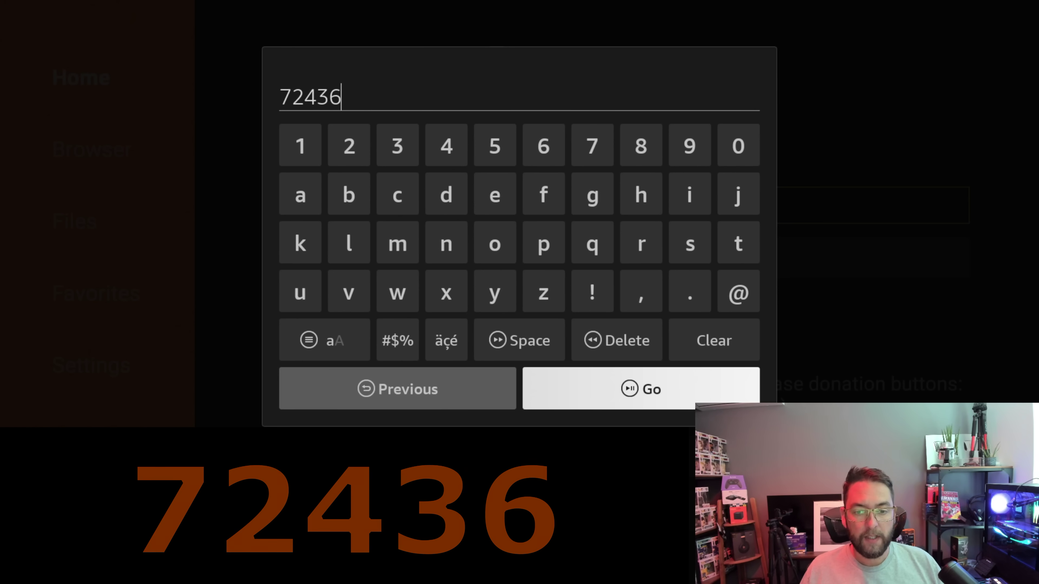
{"action": "key", "text": "Return"}
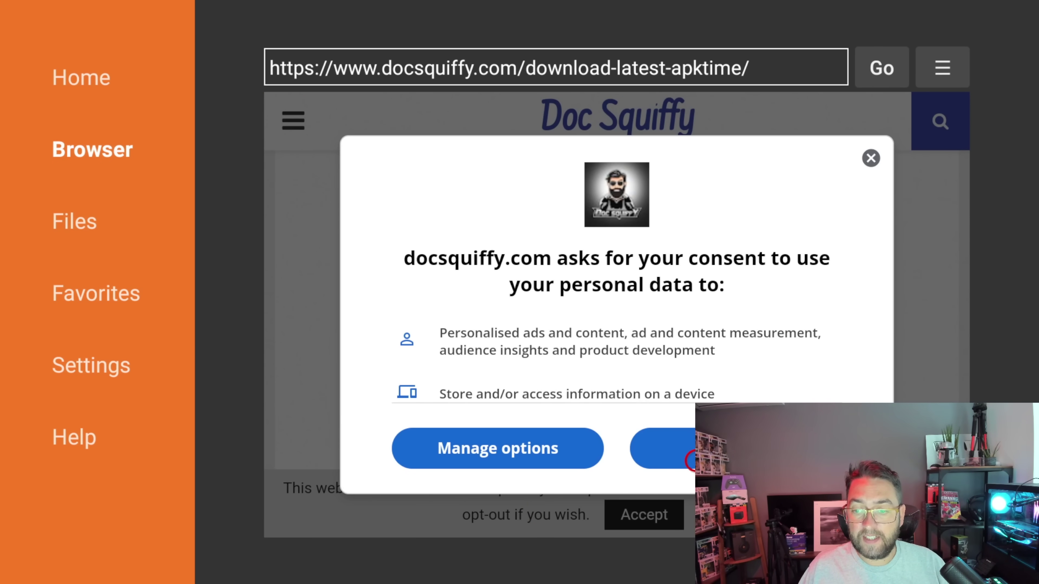
Answer the docsquiffy.com data consent request and start the latest APKTime download from the page
{"action": "left_click", "coordinate": [695, 462]}
{"action": "scroll", "coordinate": [691, 461], "scroll_direction": "down", "scroll_amount": 5}
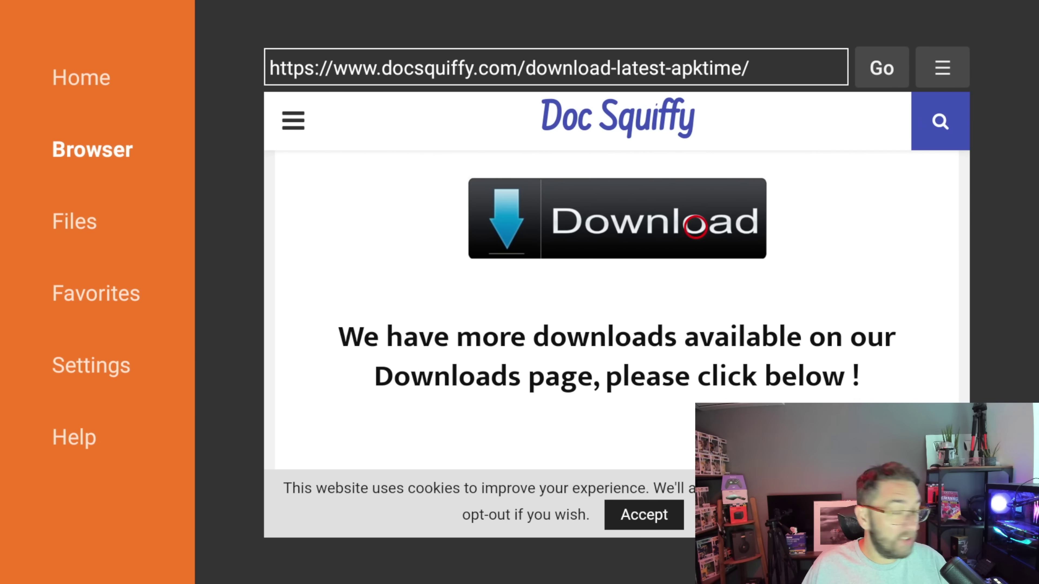
{"action": "left_click", "coordinate": [695, 226]}
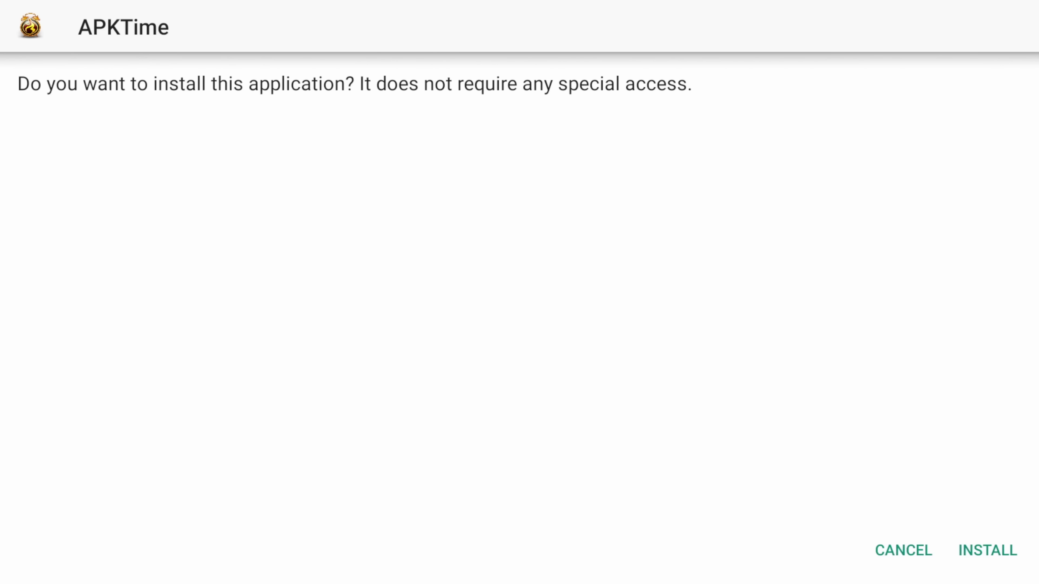
Install the APKTime application
{"action": "key", "text": "Down"}
{"action": "key", "text": "Right"}
{"action": "key", "text": "Return"}
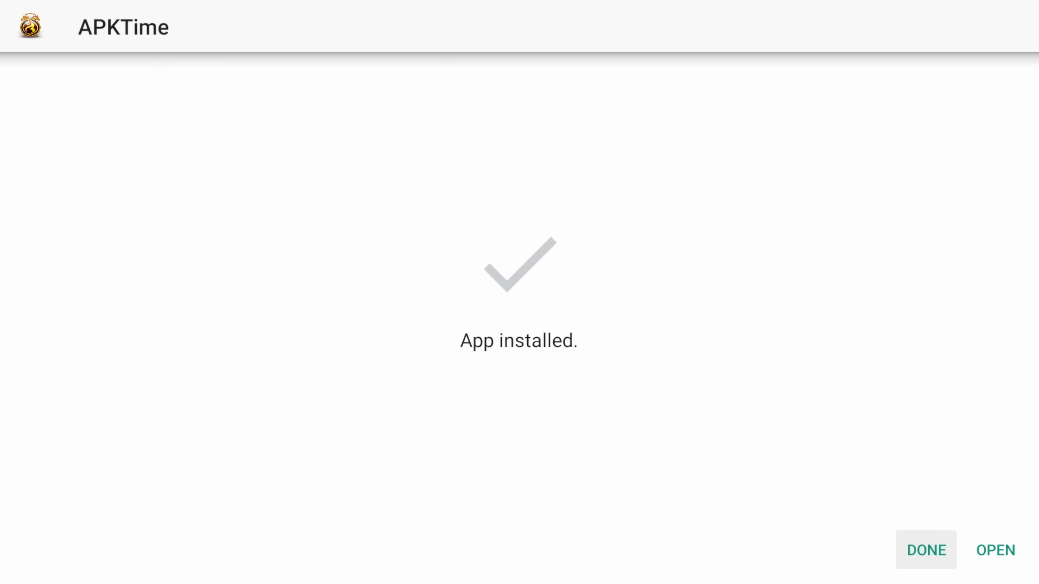
Finish the APKTime installation without opening it and delete the downloaded apktime.apk file
{"action": "key", "text": "Return"}
{"action": "key", "text": "Right"}
{"action": "key", "text": "Return"}
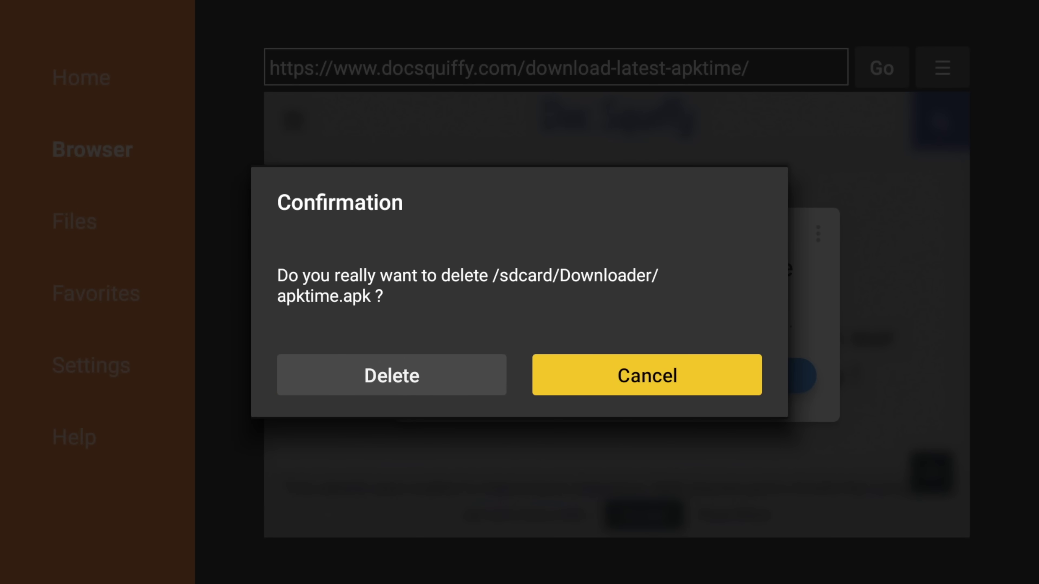
{"action": "key", "text": "Left"}
{"action": "key", "text": "Return"}
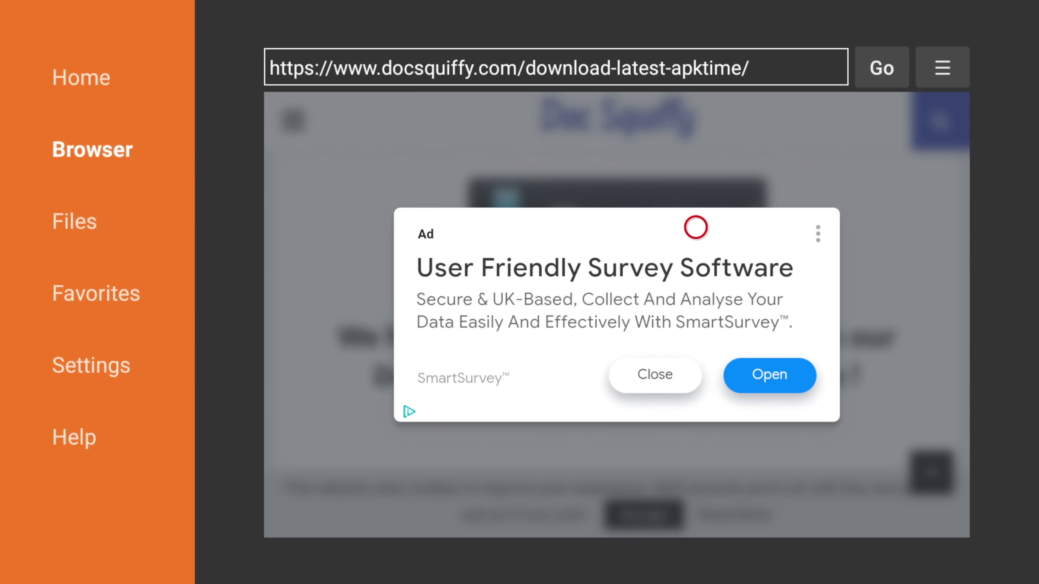
Return to the home screen and open My Apps to view all installed apps
{"action": "key", "text": "Home"}
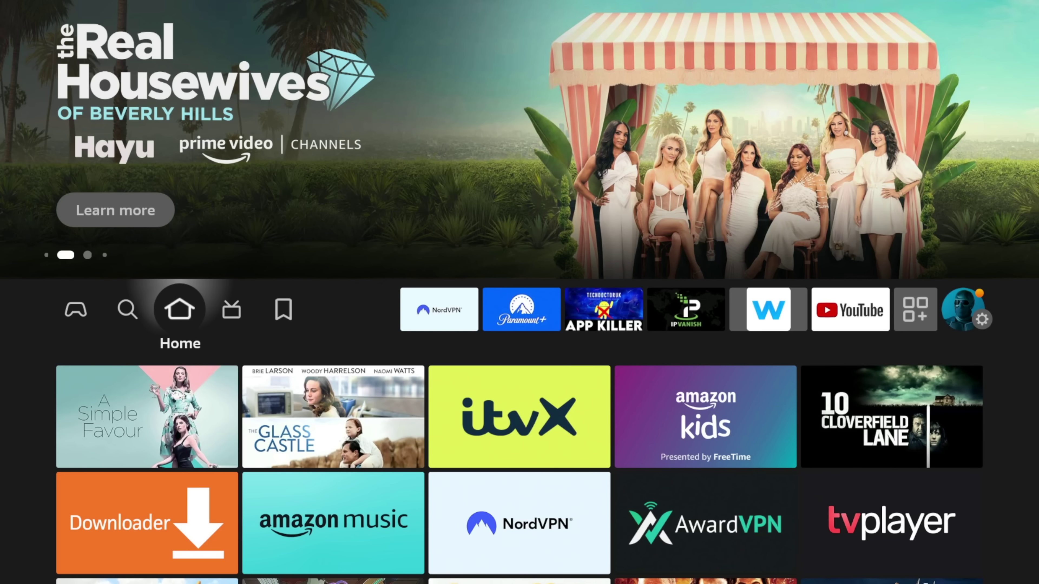
{"action": "key", "text": "Right"}
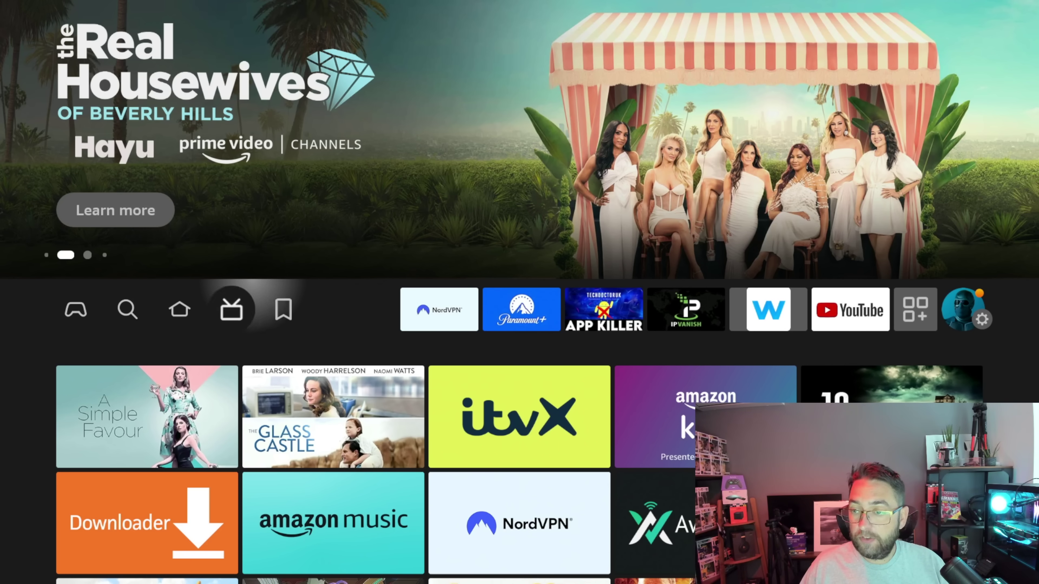
{"action": "key", "text": "Right"}
{"action": "key", "text": "Right"}
{"action": "key", "text": "Right"}
{"action": "key", "text": "Right"}
{"action": "key", "text": "Right"}
{"action": "key", "text": "Right"}
{"action": "key", "text": "Right"}
{"action": "key", "text": "Right"}
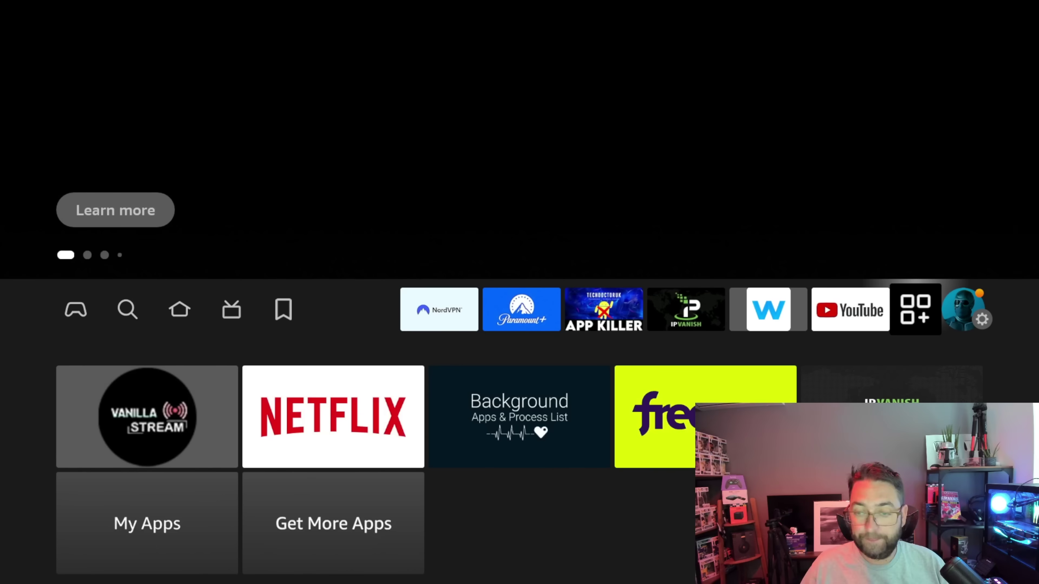
{"action": "key", "text": "Down"}
{"action": "key", "text": "Down"}
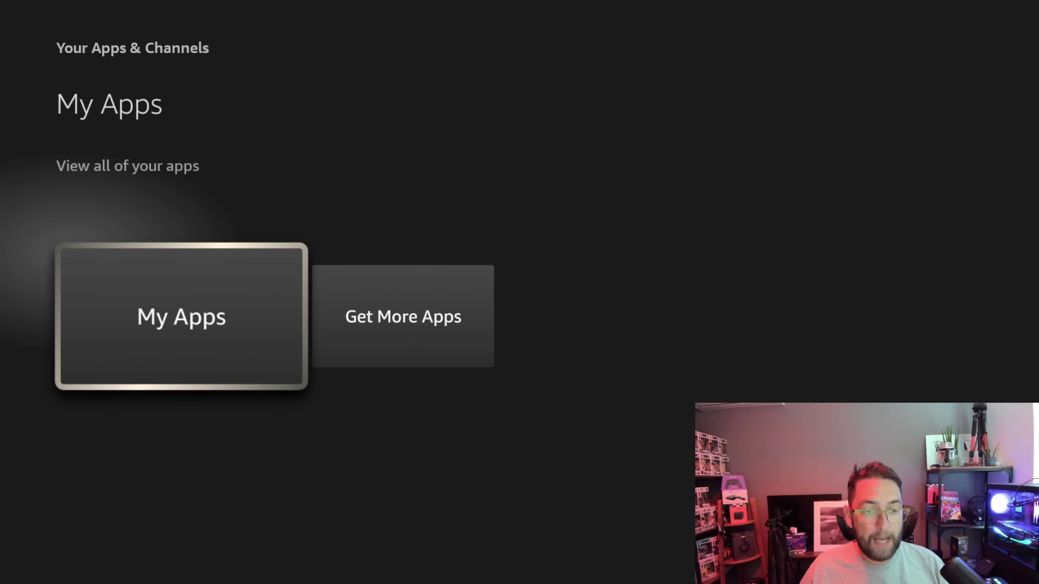
{"action": "key", "text": "Return"}
Locate the newly installed APKTime in Your Apps & Channels, and go back to the home screen
{"action": "key", "text": "Down"}
{"action": "key", "text": "Down"}
{"action": "key", "text": "Down"}
{"action": "key", "text": "Right"}
{"action": "key", "text": "Right"}
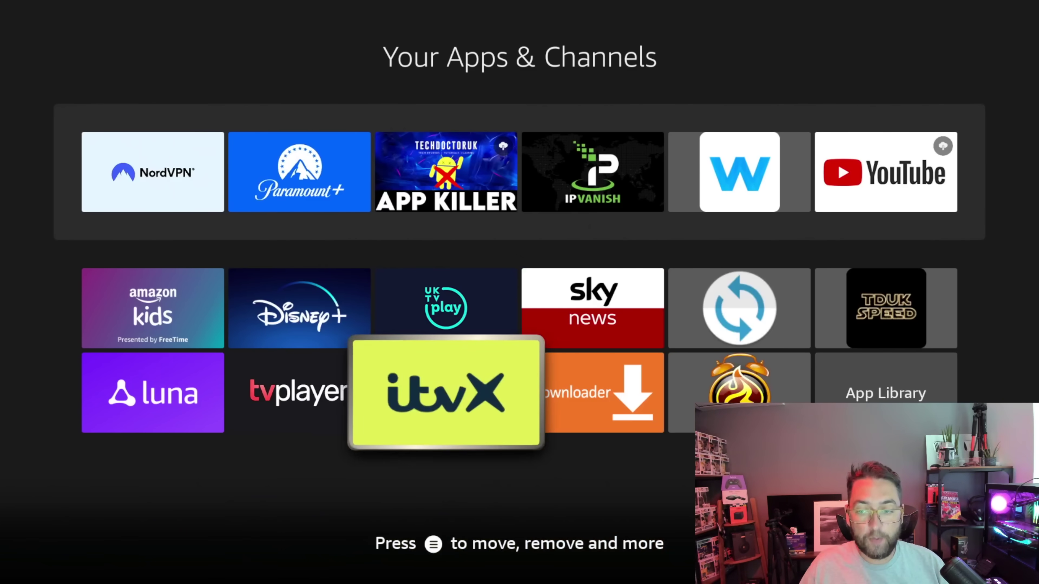
{"action": "key", "text": "Right"}
{"action": "key", "text": "Right"}
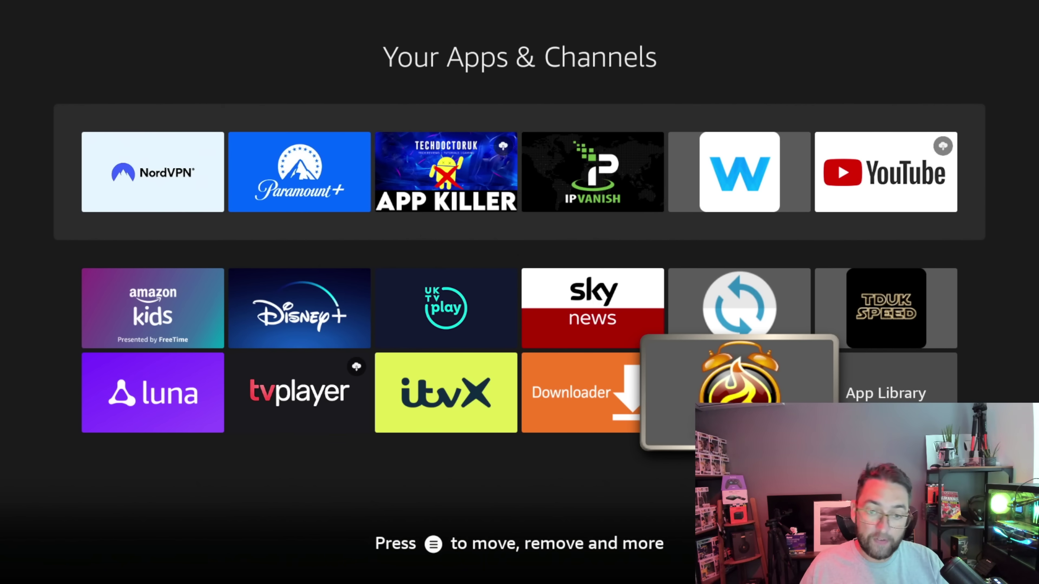
{"action": "key", "text": "Home"}
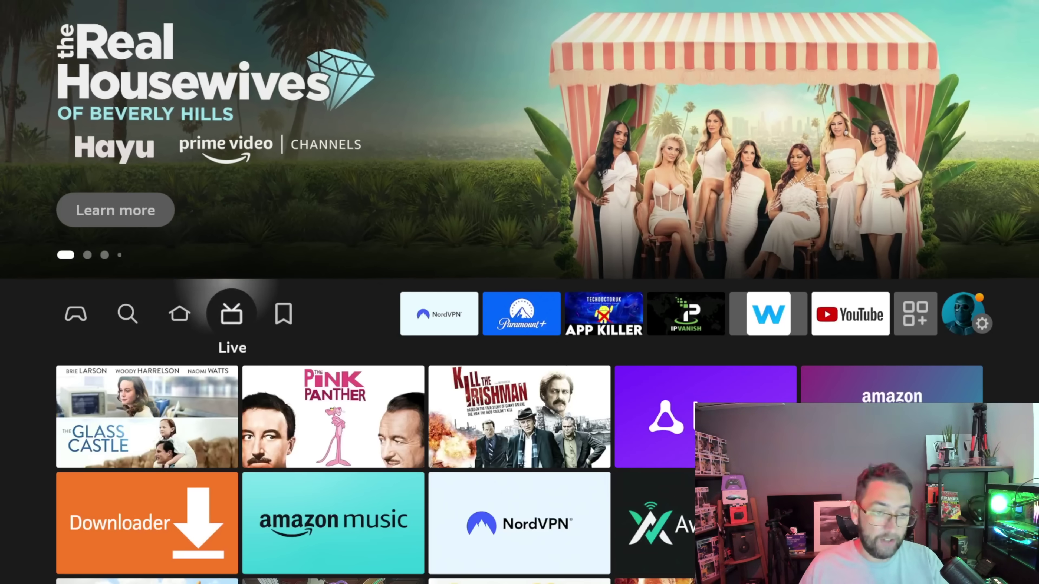
Open Developer Options in the My Fire TV settings
{"action": "key", "text": "Right"}
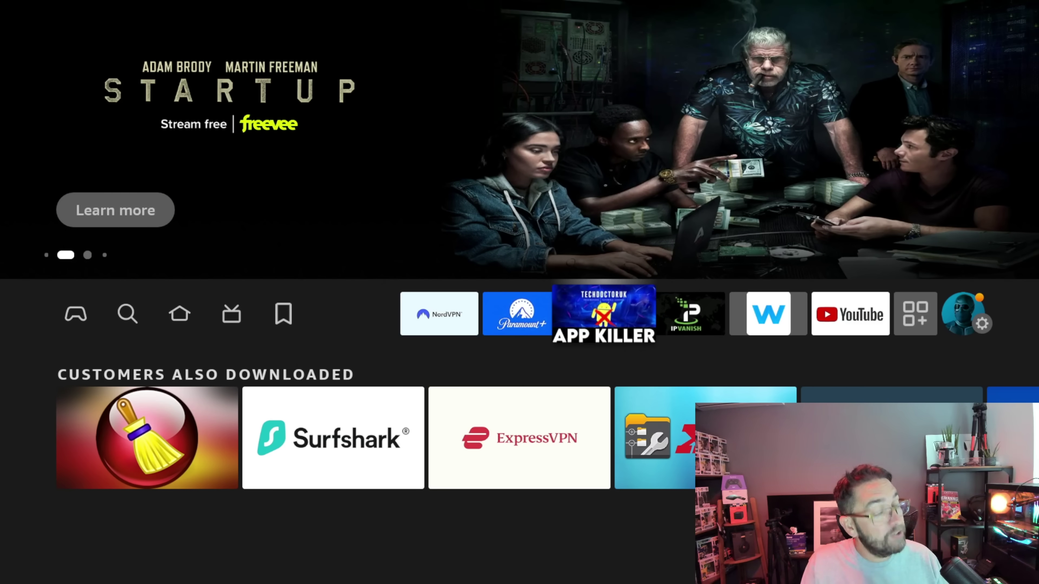
{"action": "key", "text": "Right"}
{"action": "key", "text": "Right"}
{"action": "key", "text": "Right"}
{"action": "key", "text": "Right"}
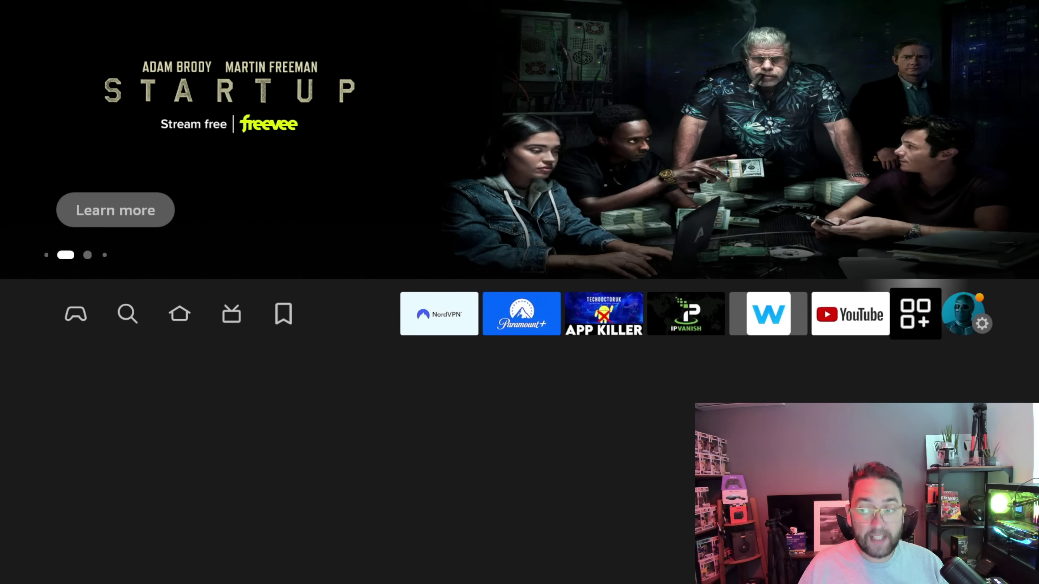
{"action": "key", "text": "Right"}
{"action": "key", "text": "Down"}
{"action": "key", "text": "Down"}
{"action": "key", "text": "Down"}
{"action": "key", "text": "Right"}
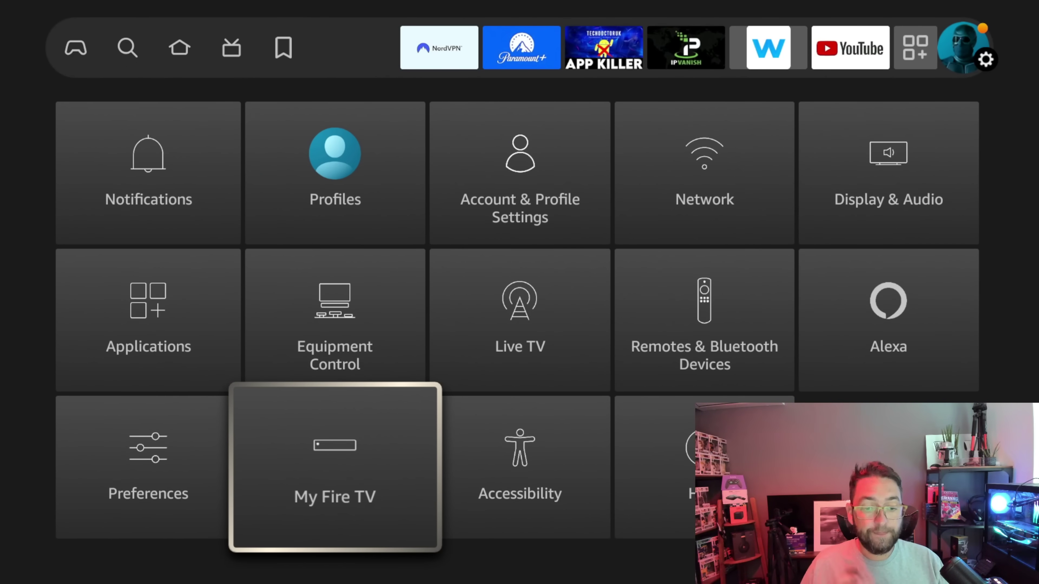
{"action": "key", "text": "Return"}
{"action": "key", "text": "Down"}
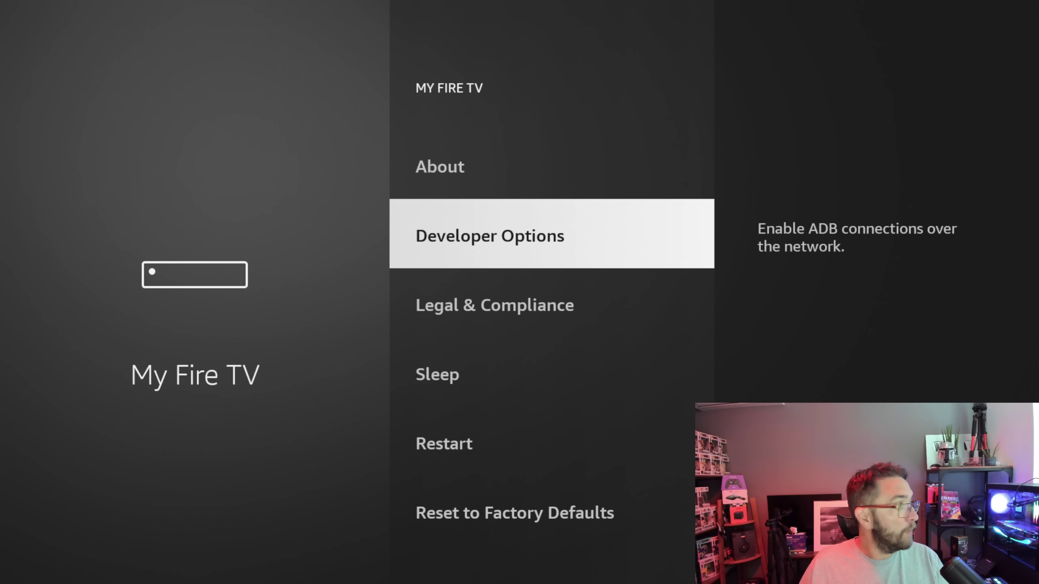
{"action": "key", "text": "Return"}
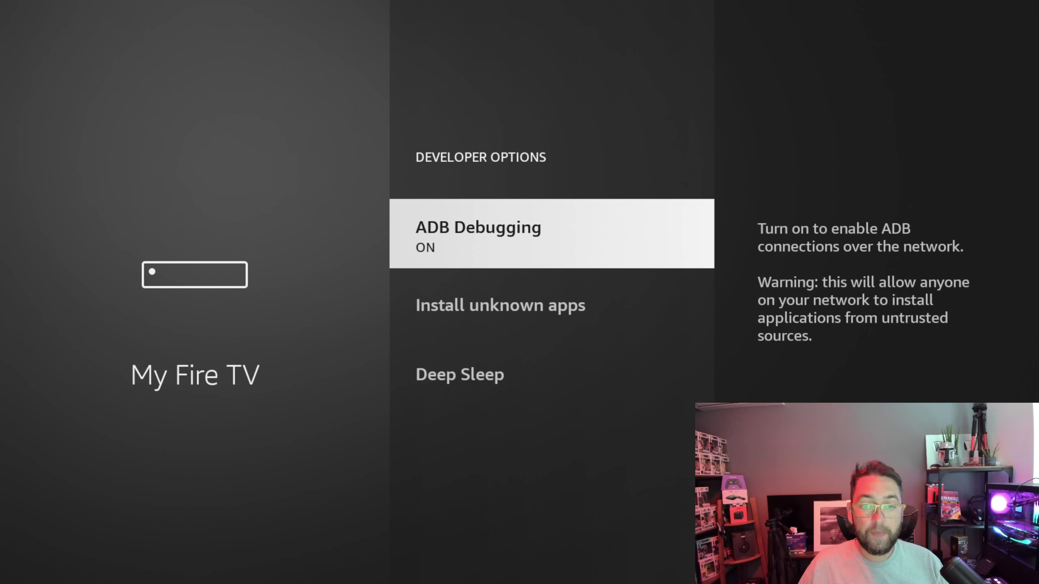
Allow APKTime to install unknown apps and return to the home screen
{"action": "key", "text": "Down"}
{"action": "key", "text": "Return"}
{"action": "key", "text": "Down"}
{"action": "key", "text": "Return"}
{"action": "key", "text": "Home"}
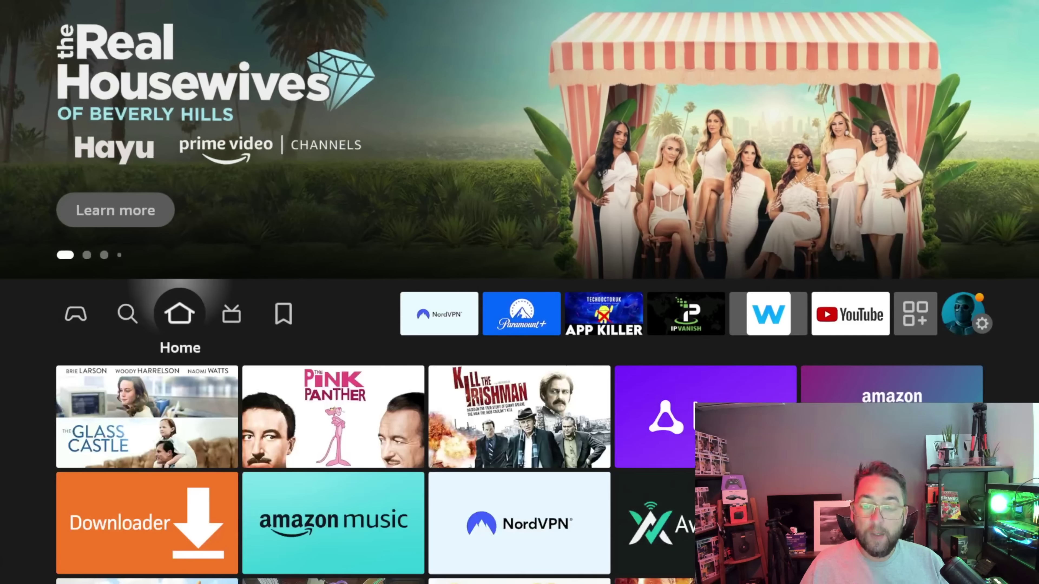
Open the complete My Apps list from the home screen
{"action": "key", "text": "Right"}
{"action": "key", "text": "Right"}
{"action": "key", "text": "Right"}
{"action": "key", "text": "Right"}
{"action": "key", "text": "Right"}
{"action": "key", "text": "Right"}
{"action": "key", "text": "Right"}
{"action": "key", "text": "Right"}
{"action": "key", "text": "Right"}
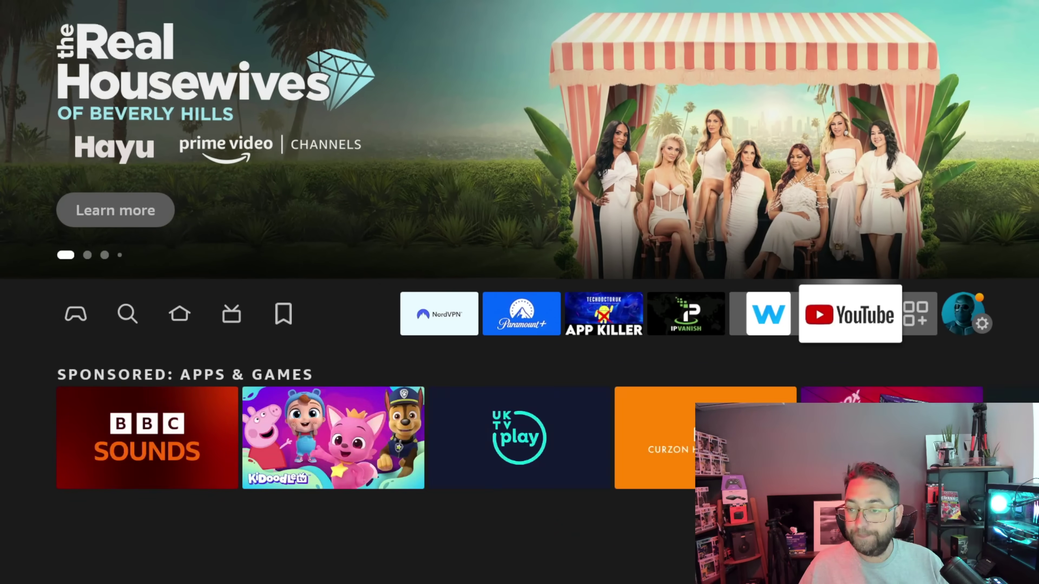
{"action": "key", "text": "Return"}
{"action": "key", "text": "Escape"}
{"action": "key", "text": "Right"}
{"action": "key", "text": "Left"}
{"action": "key", "text": "Left"}
{"action": "key", "text": "Left"}
{"action": "key", "text": "Left"}
{"action": "key", "text": "Left"}
{"action": "key", "text": "Left"}
{"action": "key", "text": "Right"}
{"action": "key", "text": "Right"}
{"action": "key", "text": "Right"}
{"action": "key", "text": "Right"}
{"action": "key", "text": "Right"}
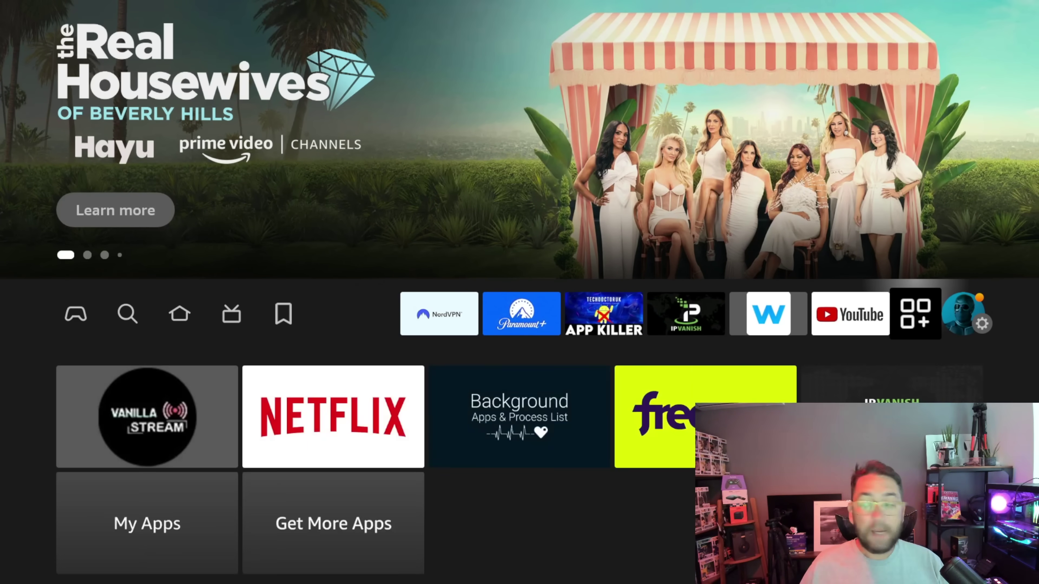
{"action": "key", "text": "Down"}
{"action": "key", "text": "Down"}
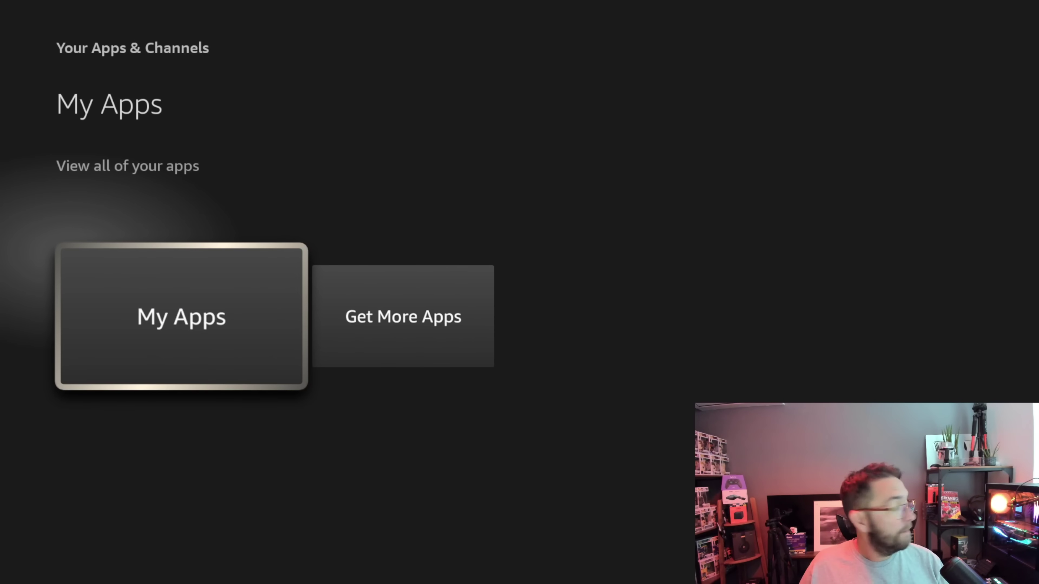
{"action": "key", "text": "Return"}
Launch APKTime from the Your Apps & Channels list
{"action": "key", "text": "Down"}
{"action": "key", "text": "Down"}
{"action": "key", "text": "Down"}
{"action": "key", "text": "Down"}
{"action": "key", "text": "Right"}
{"action": "key", "text": "Right"}
{"action": "key", "text": "Right"}
{"action": "key", "text": "Right"}
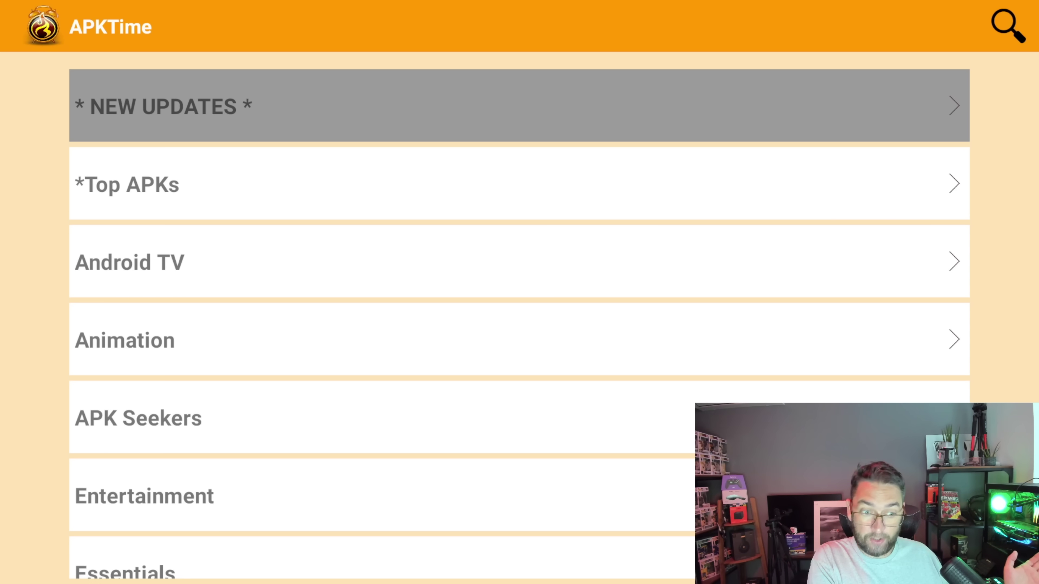
Look through APKTime's app categories from New Updates down to the last category
{"action": "key", "text": "Down"}
{"action": "key", "text": "Down"}
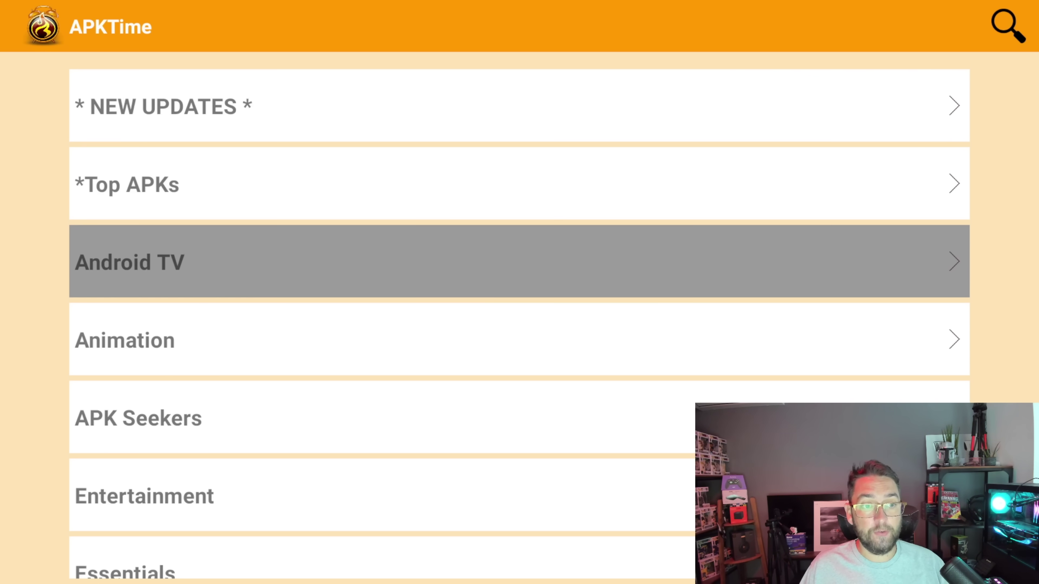
{"action": "key", "text": "Down"}
{"action": "key", "text": "Down"}
{"action": "key", "text": "Down"}
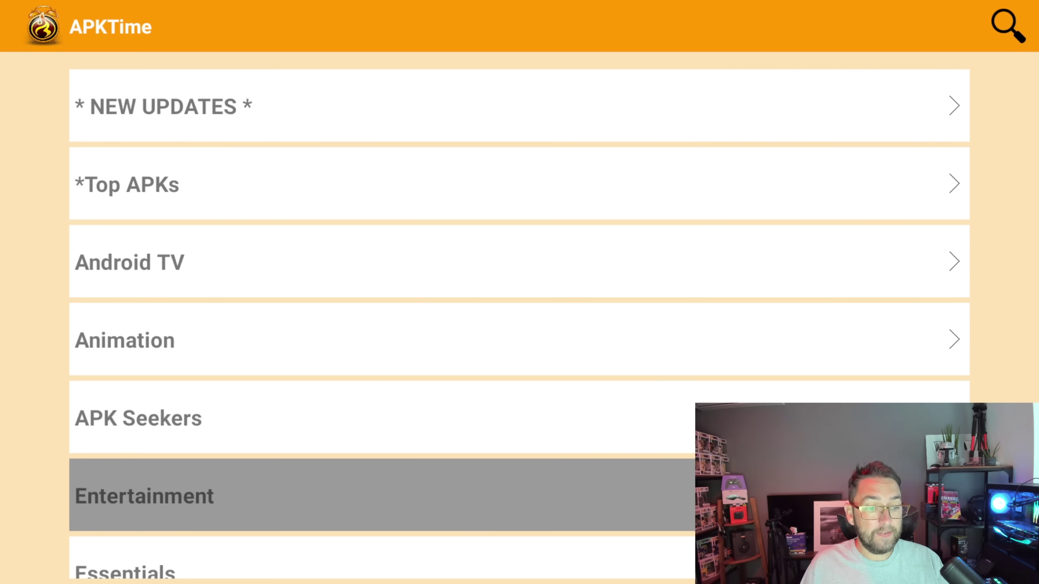
{"action": "key", "text": "Down"}
{"action": "key", "text": "Down"}
{"action": "key", "text": "Down"}
{"action": "key", "text": "Down"}
{"action": "key", "text": "Down"}
{"action": "key", "text": "Down"}
{"action": "key", "text": "Down"}
{"action": "key", "text": "Down"}
{"action": "key", "text": "Down"}
{"action": "key", "text": "Down"}
{"action": "key", "text": "Down"}
{"action": "key", "text": "Down"}
{"action": "key", "text": "Down"}
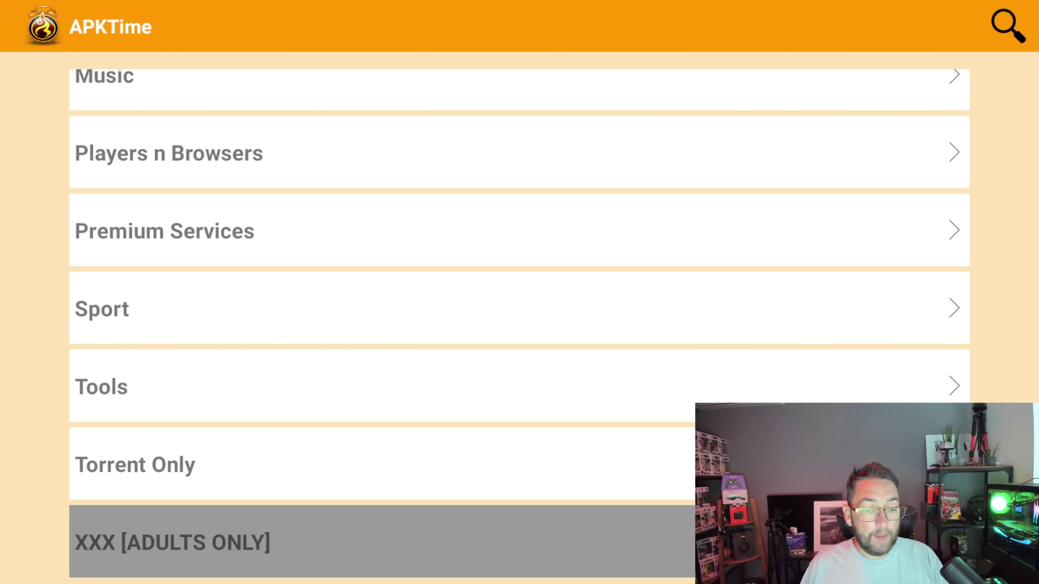
{"action": "key", "text": "Down"}
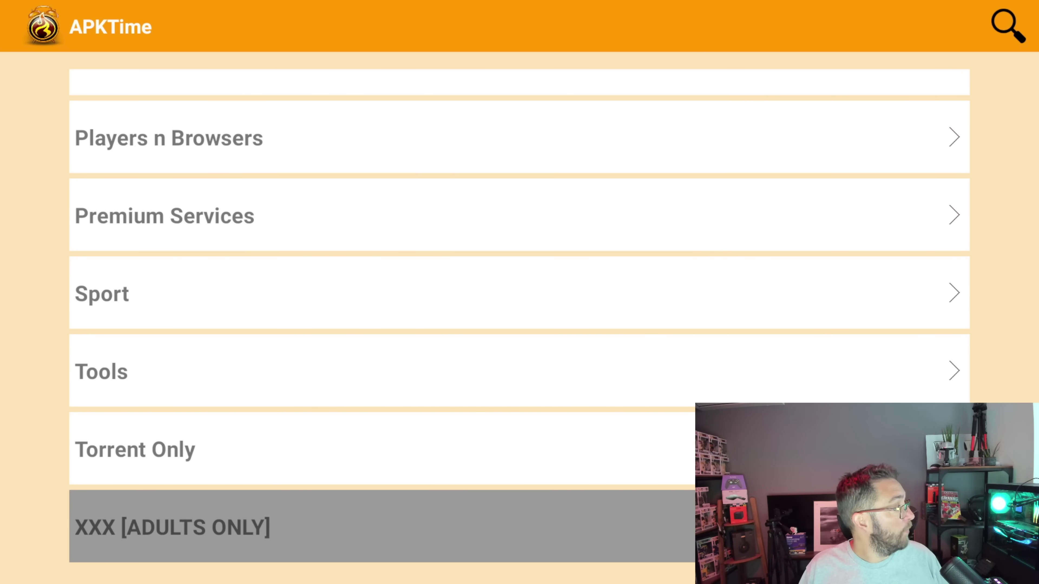
Go back up through APKTime's category list to the search function
{"action": "key", "text": "Up"}
{"action": "key", "text": "Up"}
{"action": "key", "text": "Up"}
{"action": "key", "text": "Up"}
{"action": "key", "text": "Up"}
{"action": "key", "text": "Up"}
{"action": "key", "text": "Up"}
{"action": "key", "text": "Up"}
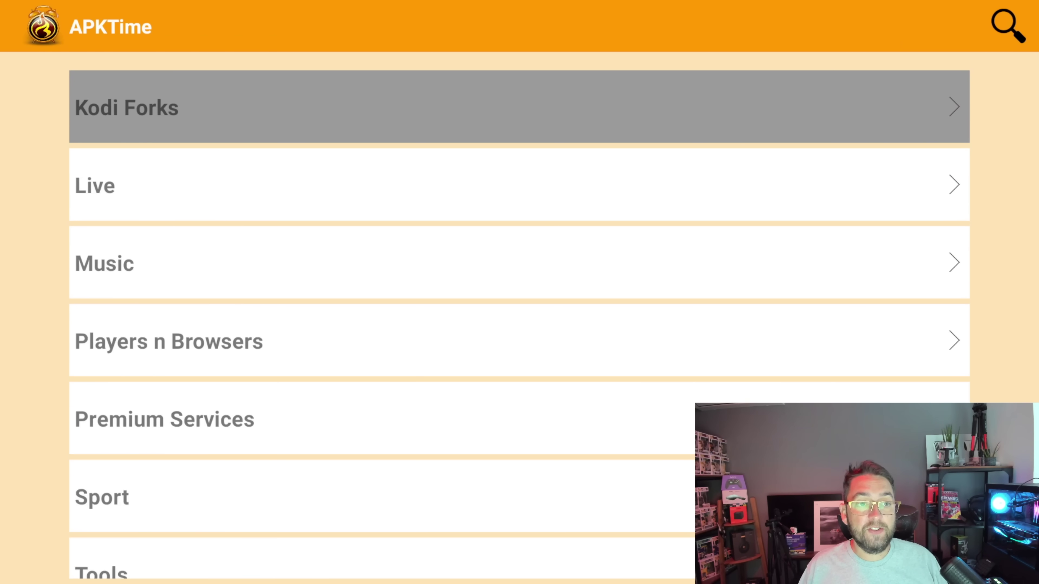
{"action": "key", "text": "Up"}
{"action": "key", "text": "Up"}
{"action": "key", "text": "Up"}
{"action": "key", "text": "Up"}
{"action": "key", "text": "Up"}
{"action": "key", "text": "Up"}
{"action": "key", "text": "Up"}
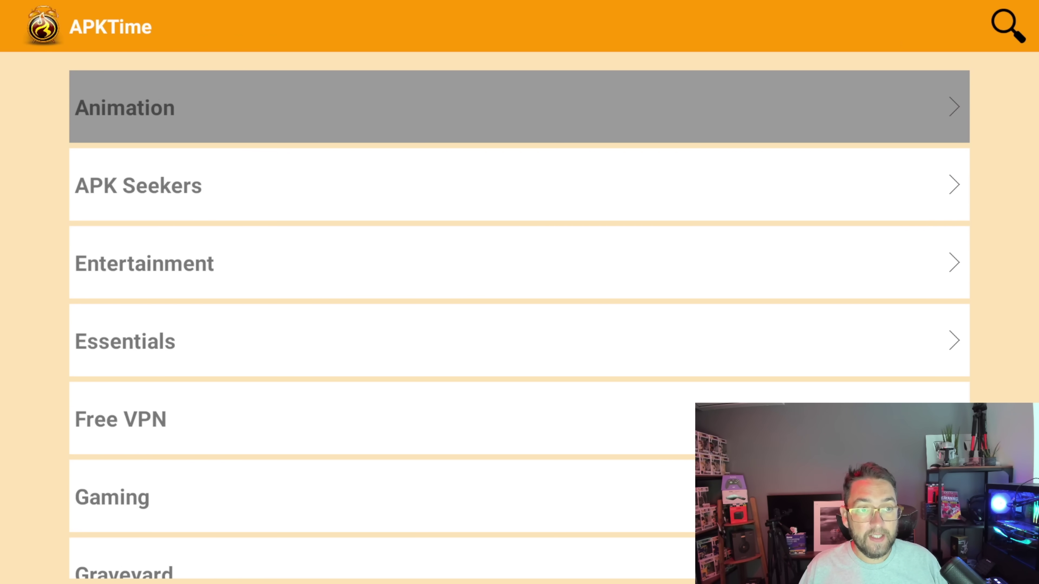
{"action": "key", "text": "Up"}
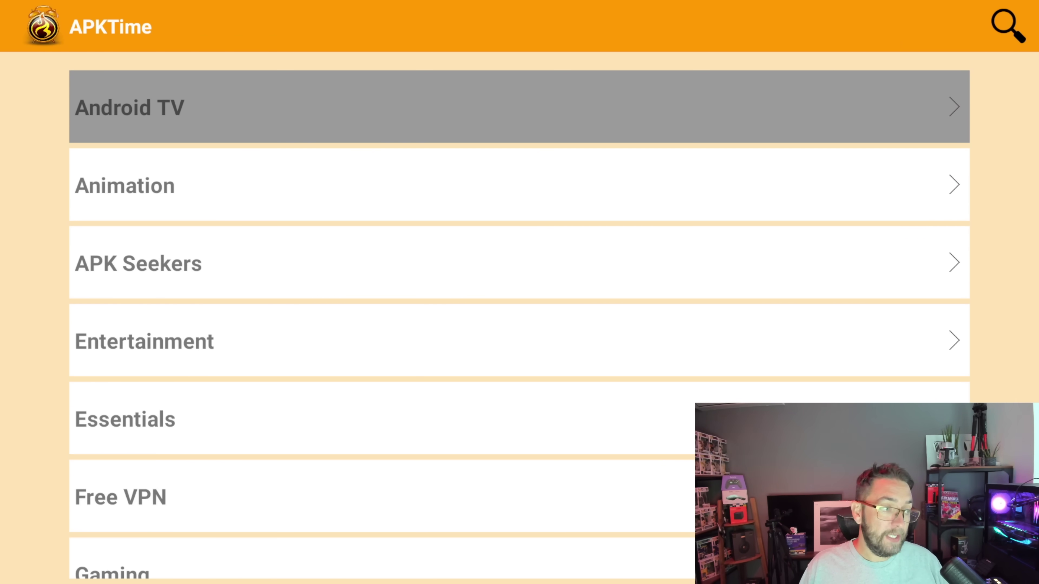
{"action": "key", "text": "Up"}
{"action": "key", "text": "Up"}
{"action": "key", "text": "Up"}
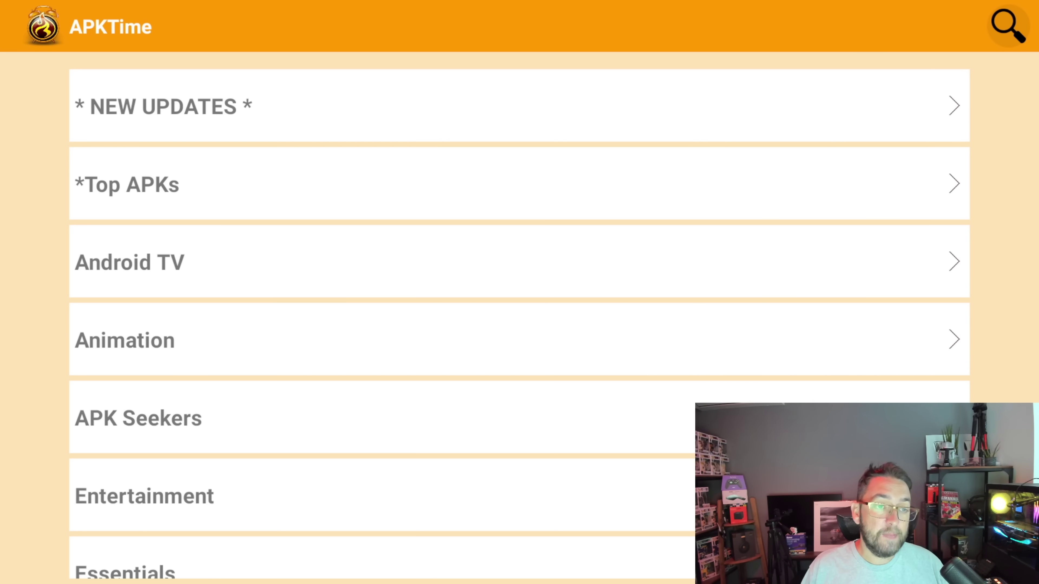
Leave APKTime's category list and return to the Fire TV home screen
{"action": "key", "text": "Down"}
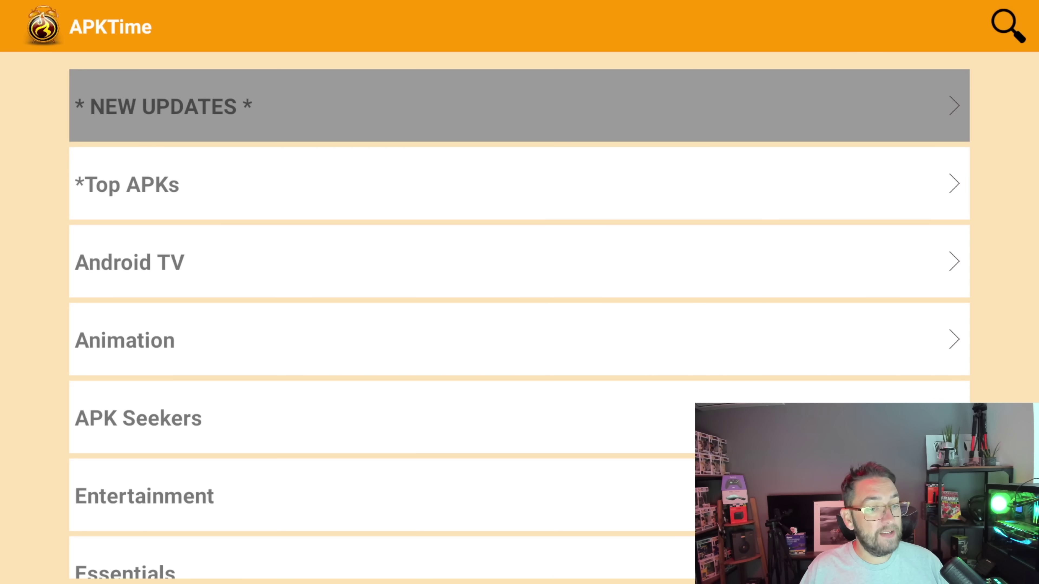
{"action": "key", "text": "Home"}
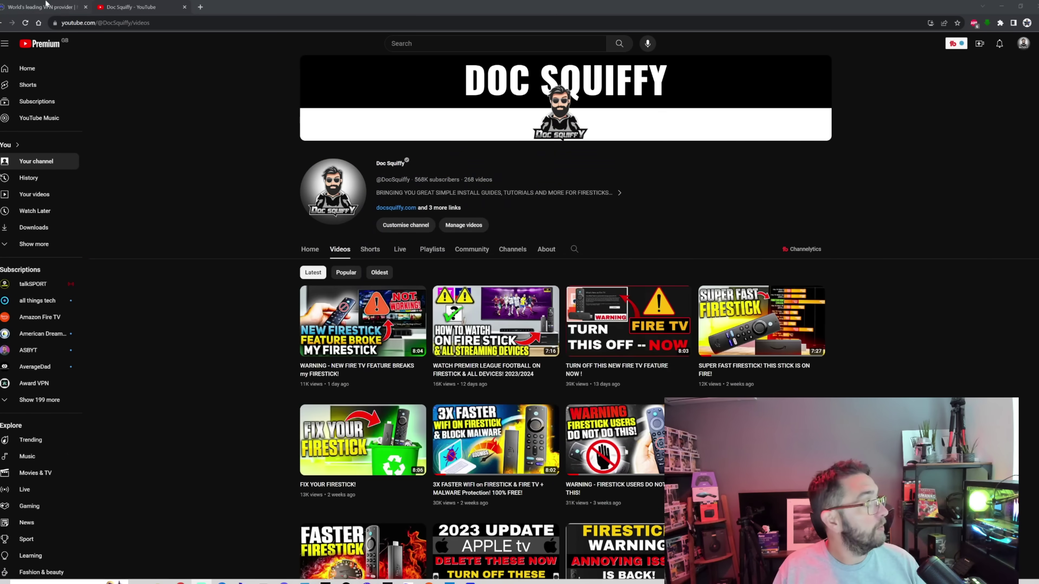
Switch to the browser, open the NordVPN for Android deal and compare its monthly, 1-year and 2-year plans
{"action": "left_click", "coordinate": [44, 7]}
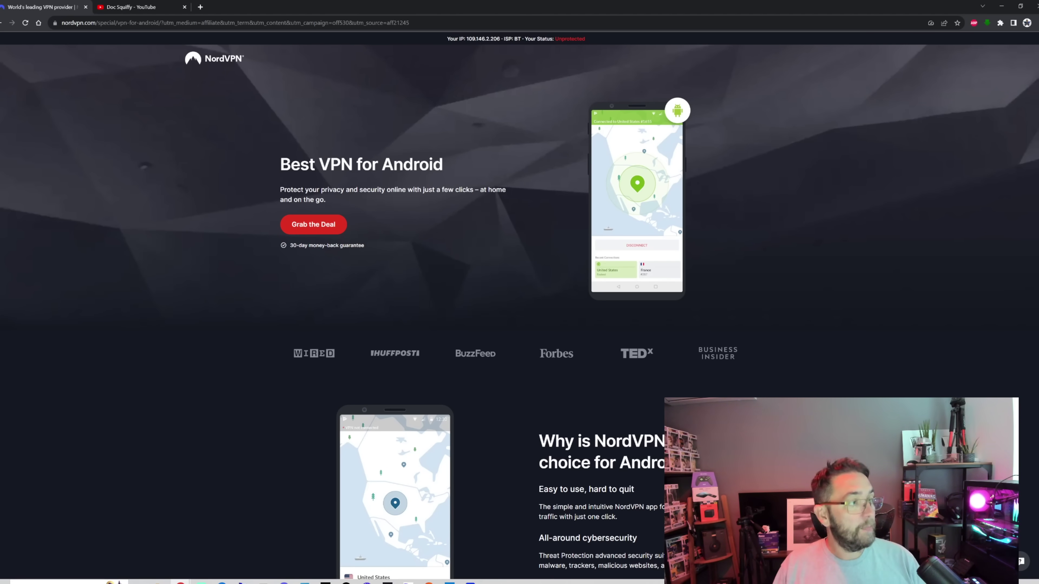
{"action": "left_click", "coordinate": [304, 226]}
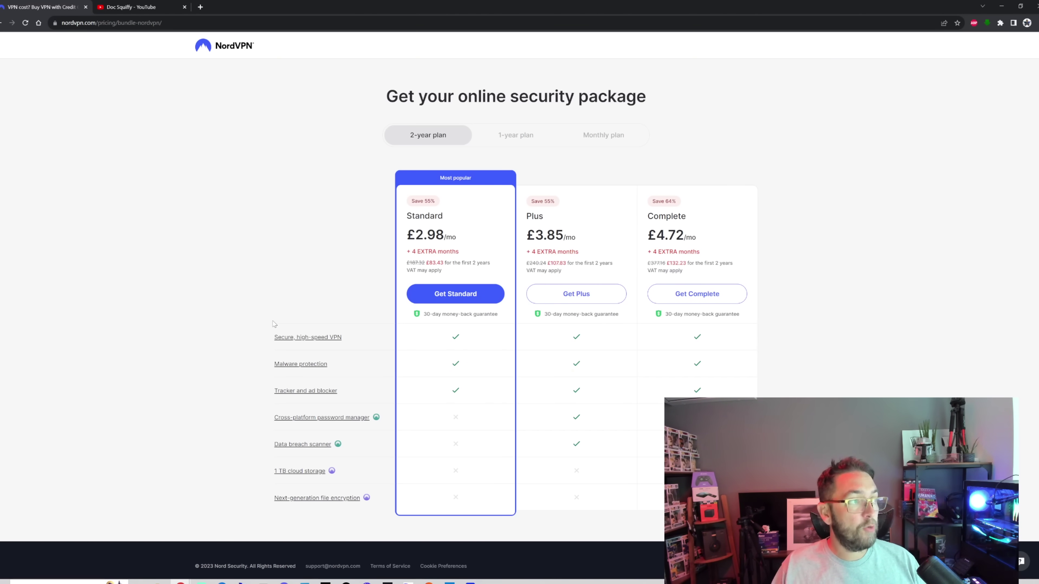
{"action": "left_click", "coordinate": [592, 135]}
{"action": "left_click", "coordinate": [530, 135]}
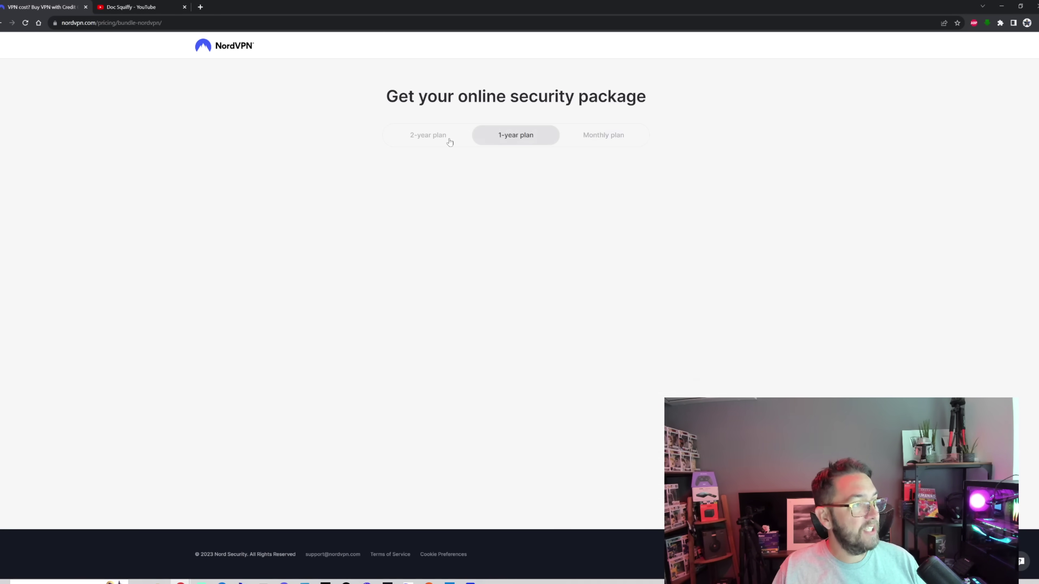
{"action": "left_click", "coordinate": [426, 138]}
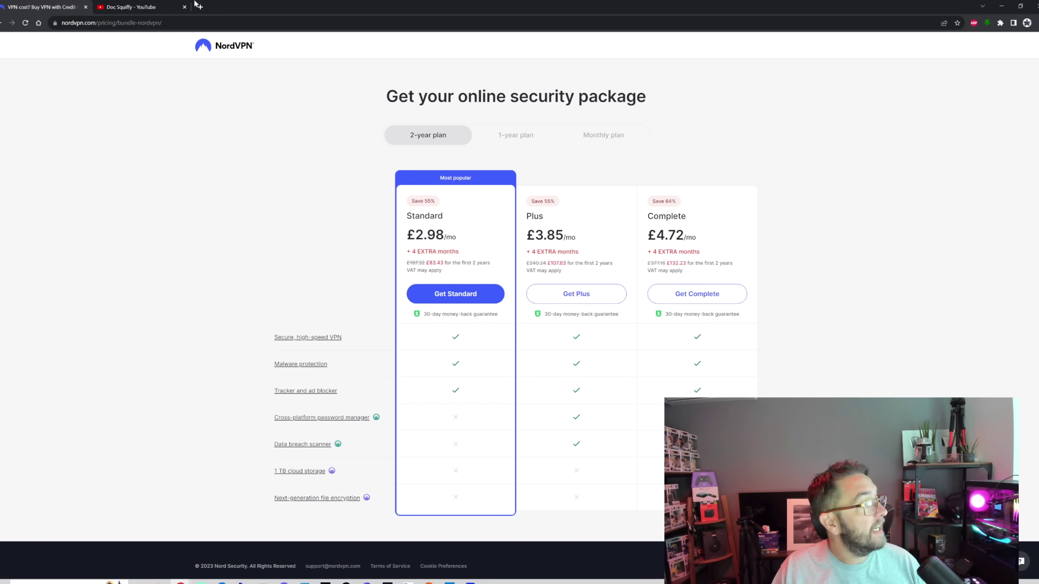
Return to the Doc Squiffy YouTube channel and look through its latest videos
{"action": "left_click", "coordinate": [183, 7]}
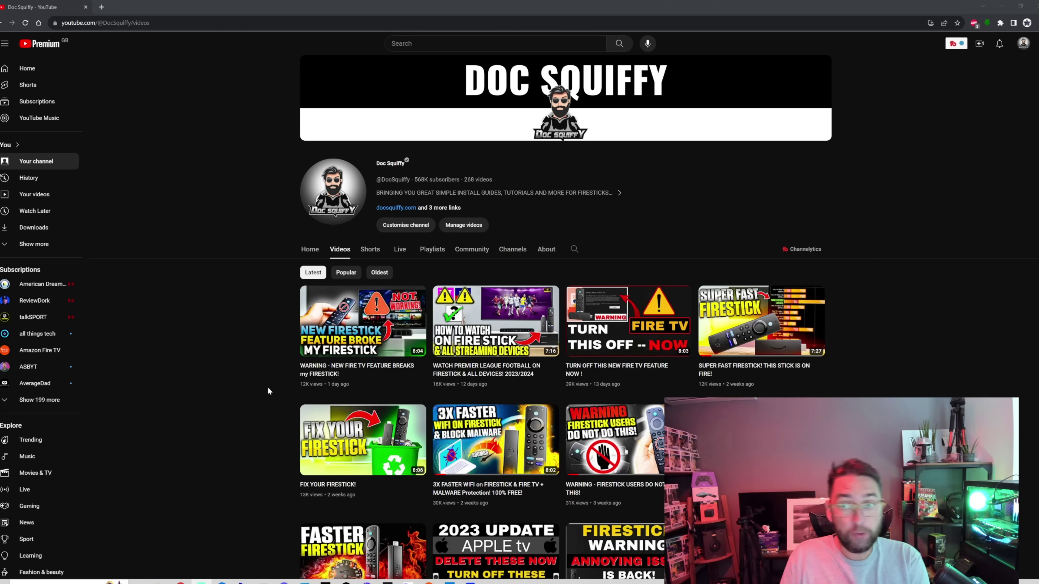
{"action": "scroll", "coordinate": [421, 316], "scroll_direction": "down", "scroll_amount": 3}
{"action": "scroll", "coordinate": [415, 309], "scroll_direction": "down", "scroll_amount": 4}
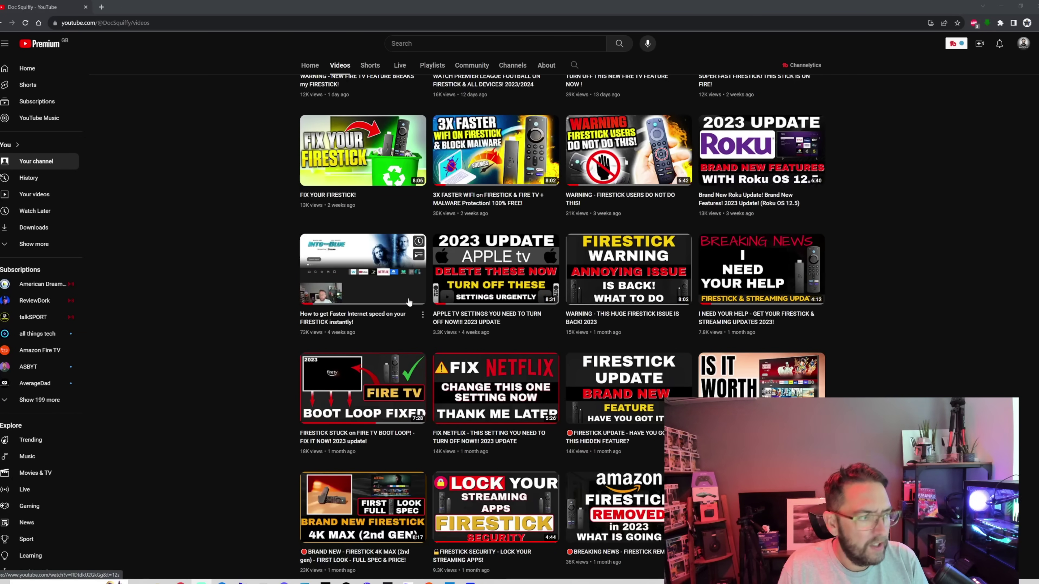
{"action": "mouse_move", "coordinate": [534, 246]}
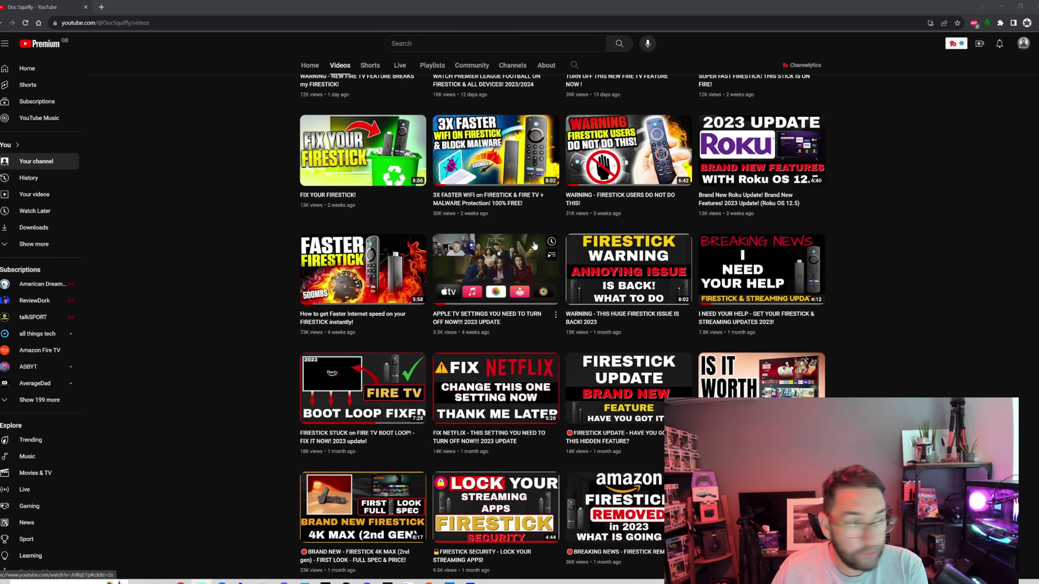
{"action": "scroll", "coordinate": [545, 261], "scroll_direction": "up", "scroll_amount": 4}
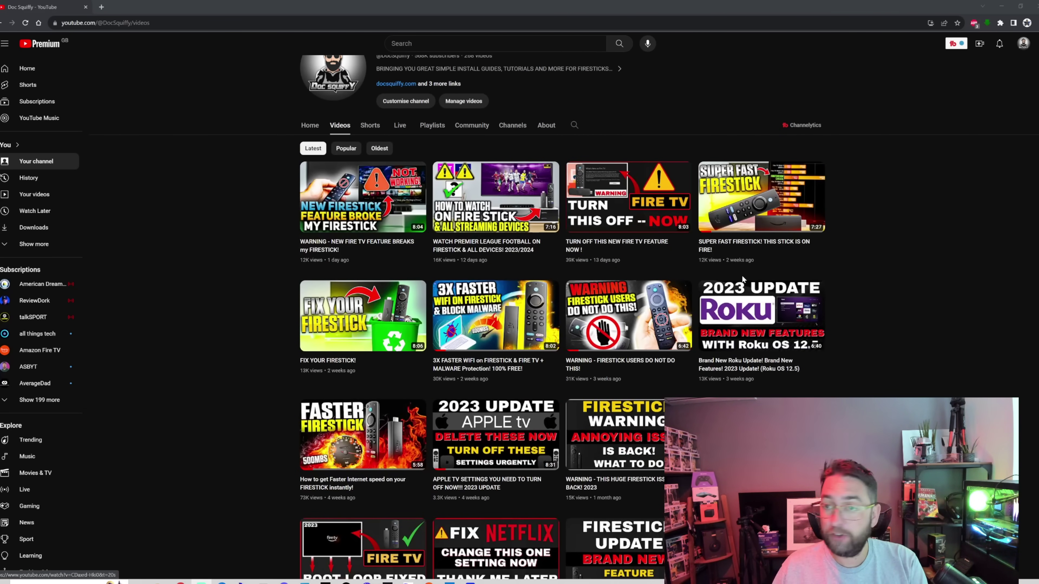
{"action": "scroll", "coordinate": [544, 324], "scroll_direction": "down", "scroll_amount": 4}
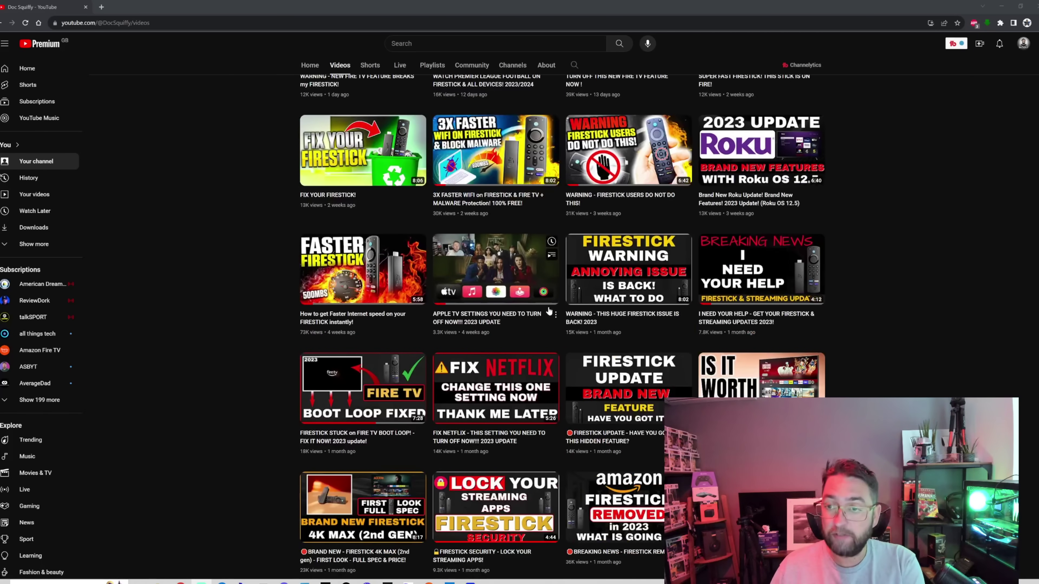
{"action": "scroll", "coordinate": [552, 307], "scroll_direction": "down", "scroll_amount": 1}
{"action": "scroll", "coordinate": [560, 272], "scroll_direction": "down", "scroll_amount": 6}
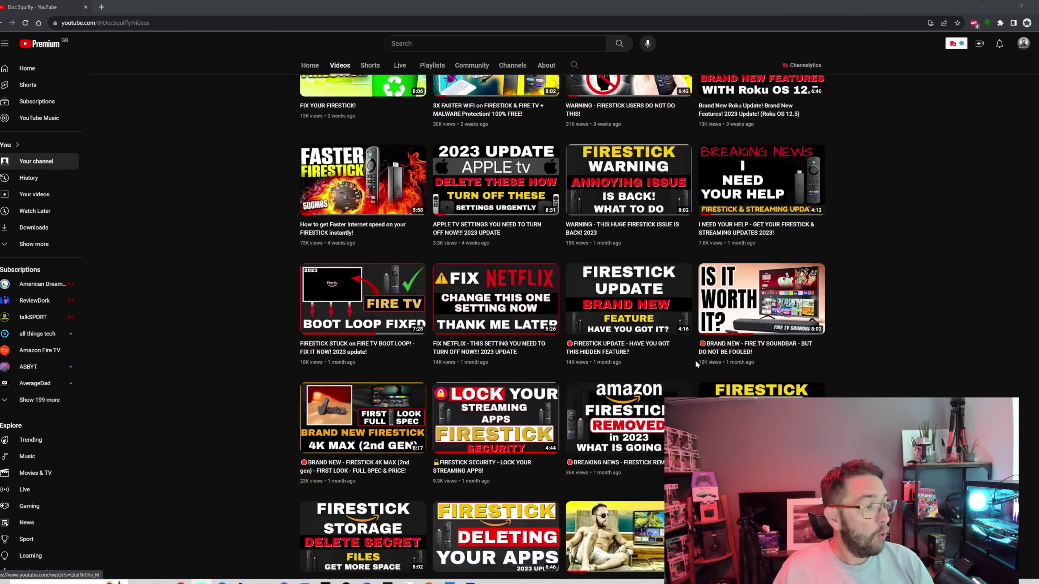
{"action": "scroll", "coordinate": [765, 341], "scroll_direction": "down", "scroll_amount": 5}
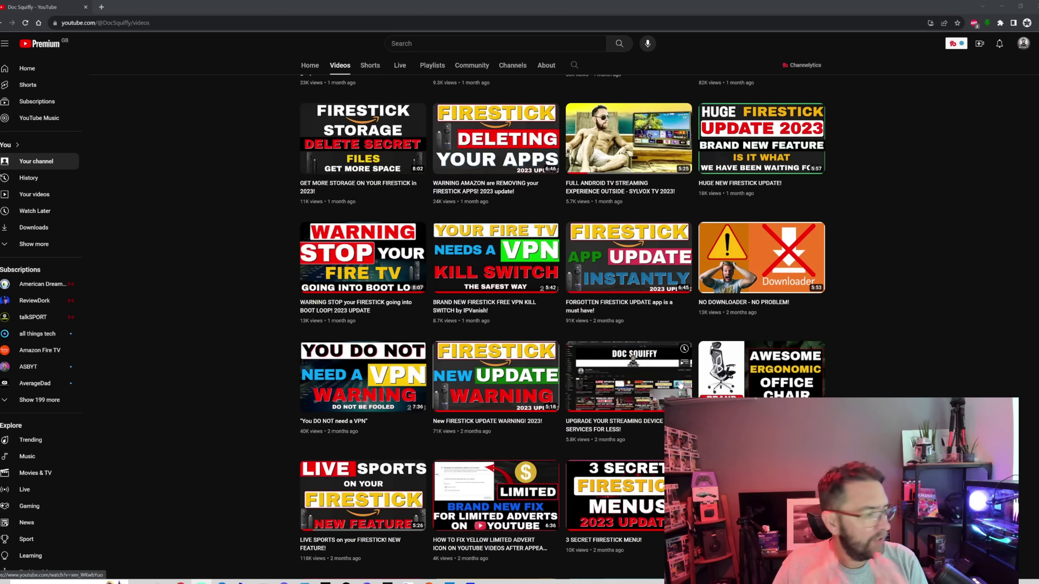
{"action": "scroll", "coordinate": [713, 387], "scroll_direction": "down", "scroll_amount": 2}
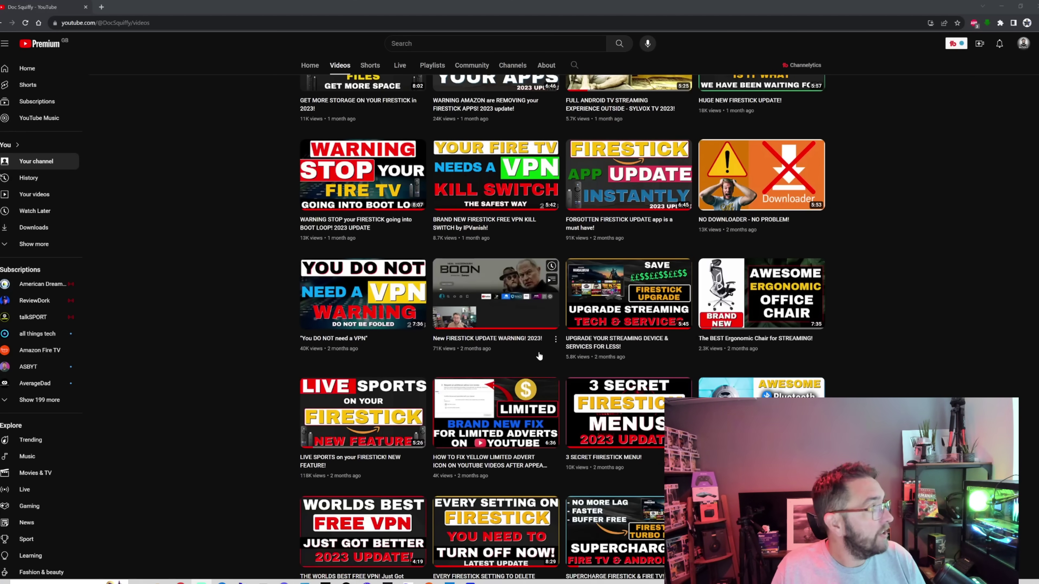
{"action": "scroll", "coordinate": [746, 296], "scroll_direction": "down", "scroll_amount": 4}
{"action": "scroll", "coordinate": [745, 295], "scroll_direction": "down", "scroll_amount": 3}
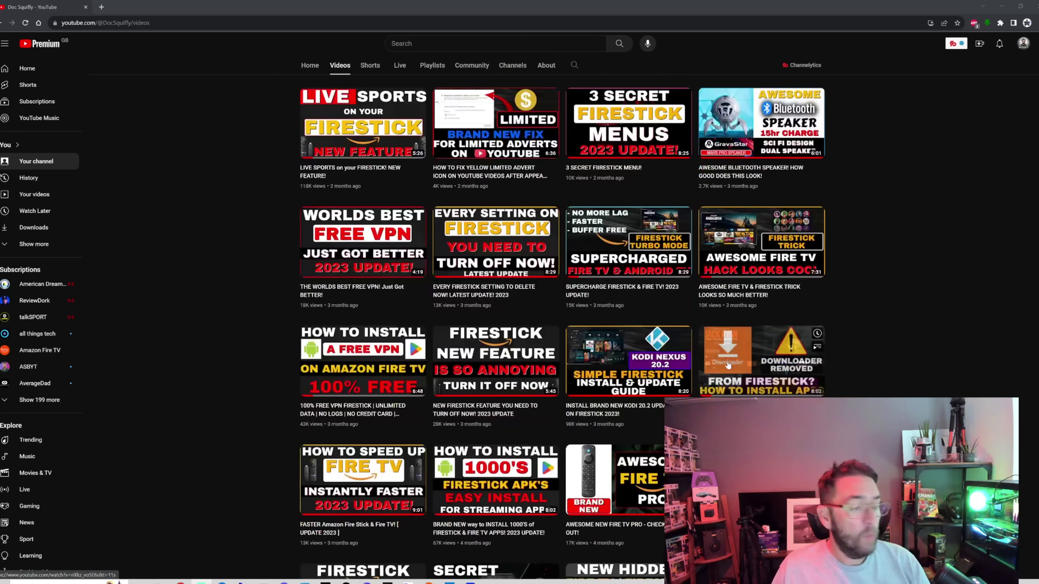
{"action": "scroll", "coordinate": [601, 411], "scroll_direction": "down", "scroll_amount": 4}
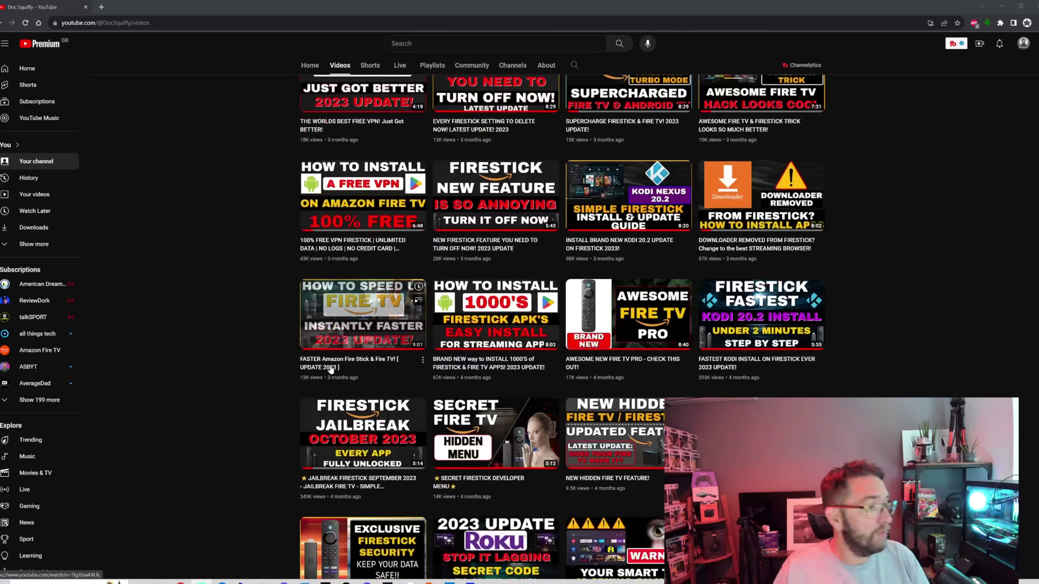
{"action": "scroll", "coordinate": [293, 400], "scroll_direction": "down", "scroll_amount": 2}
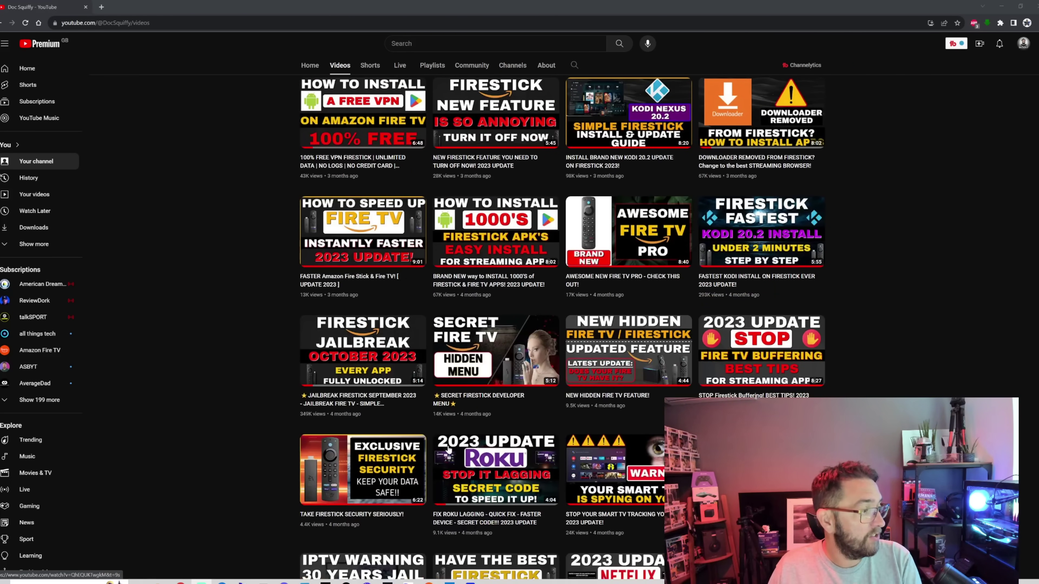
{"action": "scroll", "coordinate": [410, 439], "scroll_direction": "down", "scroll_amount": 1}
{"action": "scroll", "coordinate": [411, 439], "scroll_direction": "up", "scroll_amount": 1}
{"action": "scroll", "coordinate": [410, 439], "scroll_direction": "up", "scroll_amount": 20}
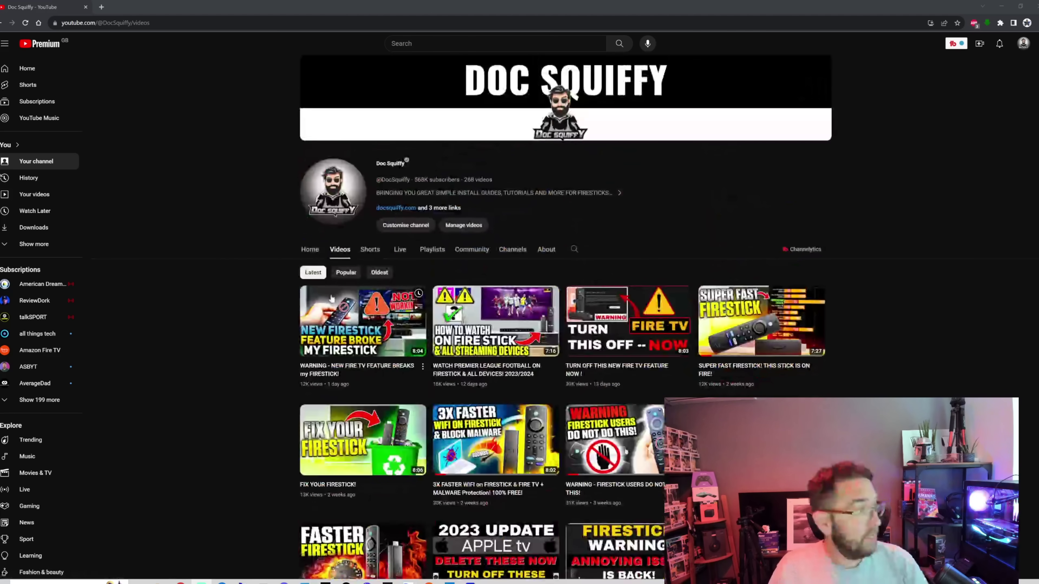
Sort the channel's videos by Popular and look over the most popular ones
{"action": "left_click", "coordinate": [347, 272]}
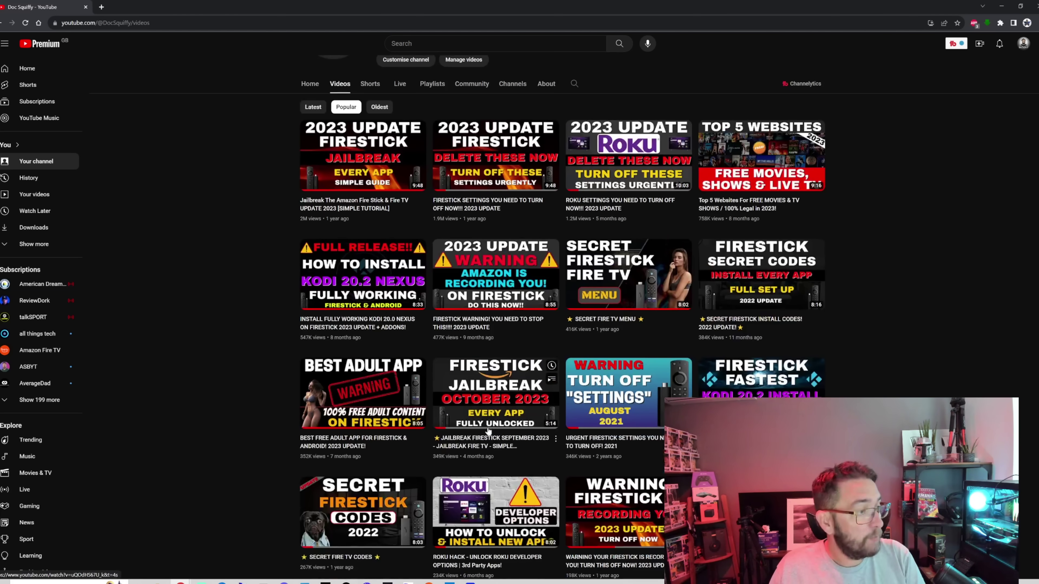
{"action": "scroll", "coordinate": [487, 426], "scroll_direction": "down", "scroll_amount": 4}
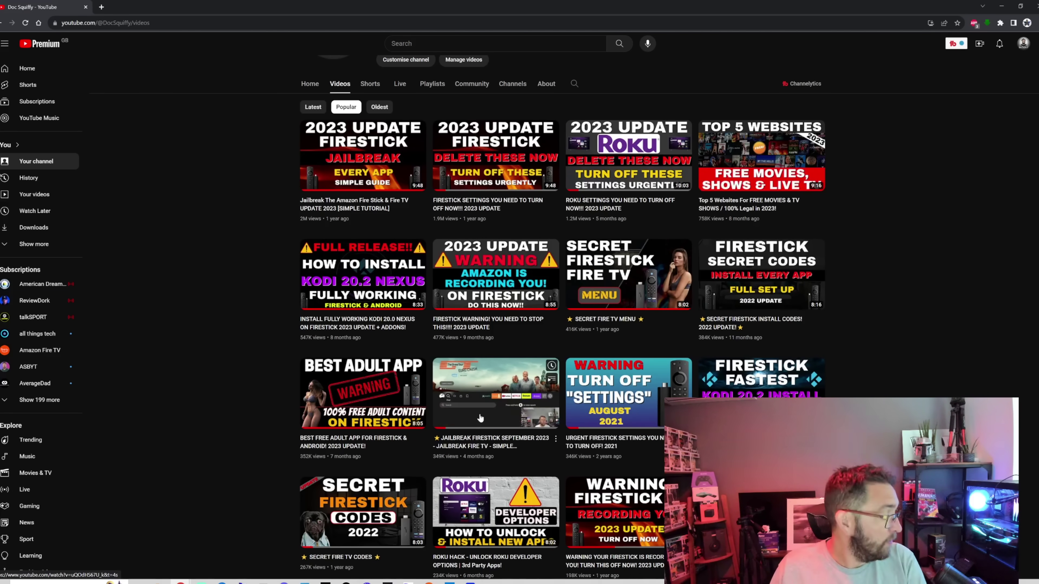
{"action": "scroll", "coordinate": [487, 424], "scroll_direction": "up", "scroll_amount": 4}
{"action": "mouse_move", "coordinate": [478, 420]}
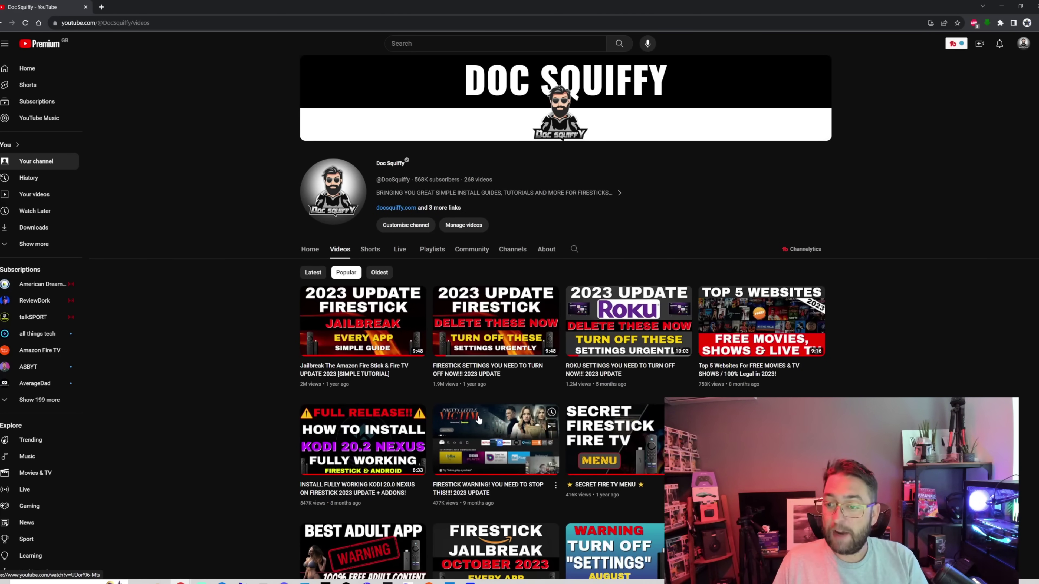